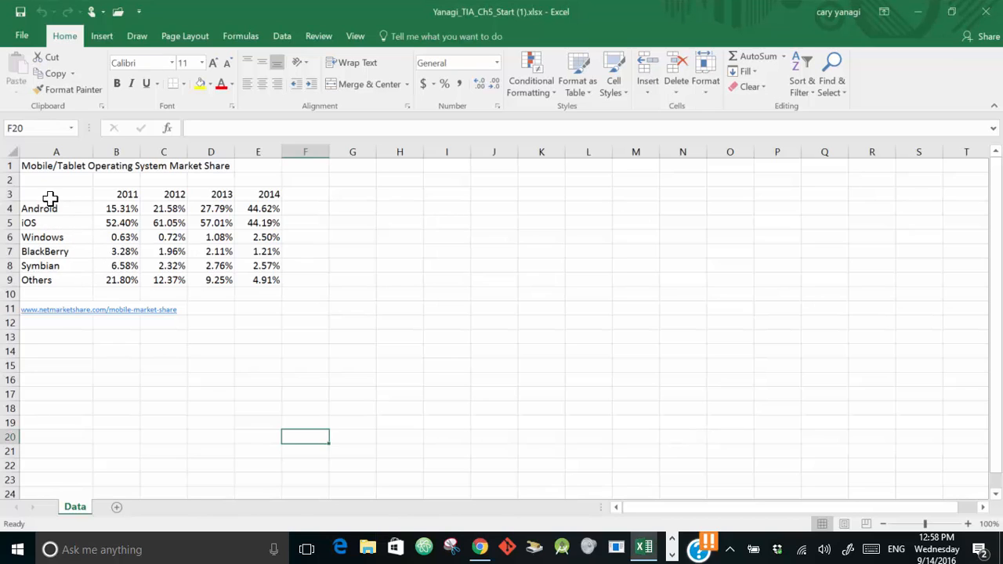
# - Insert a Line with Markers chart from the market share data in A3:E9 and switch its rows and columns
pyautogui.moveTo(51, 196); pyautogui.dragTo(264, 278)
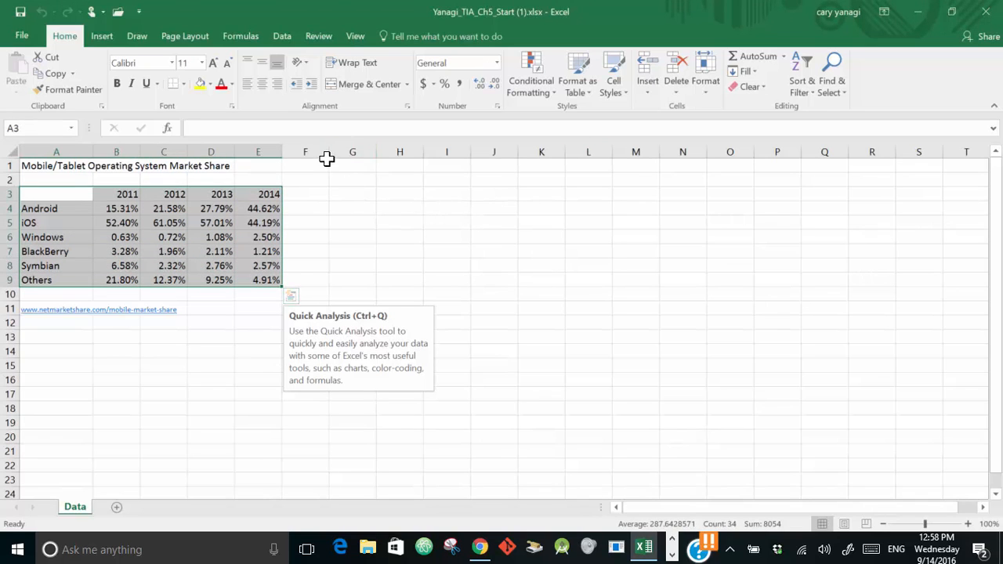
pyautogui.click(102, 36)
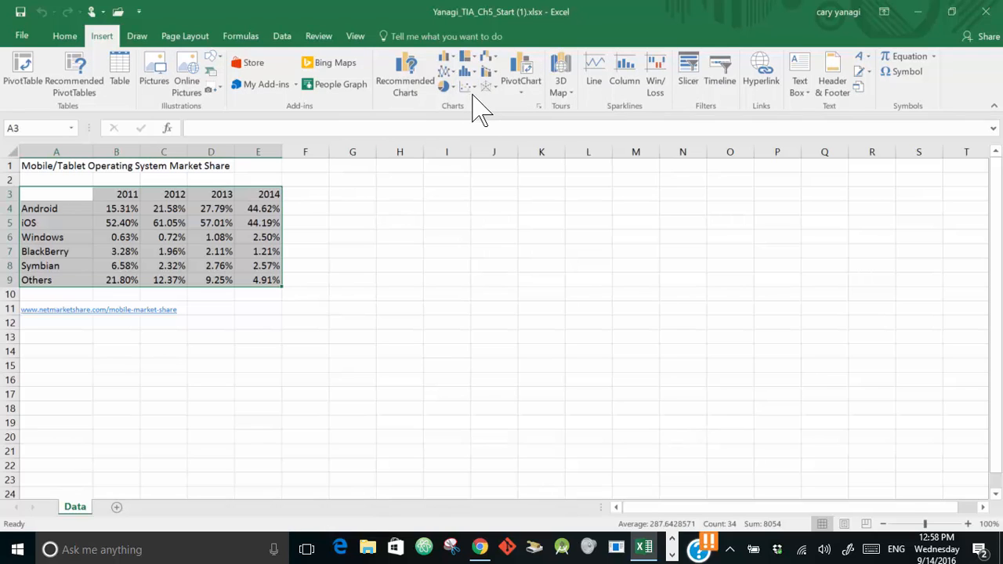
pyautogui.click(539, 105)
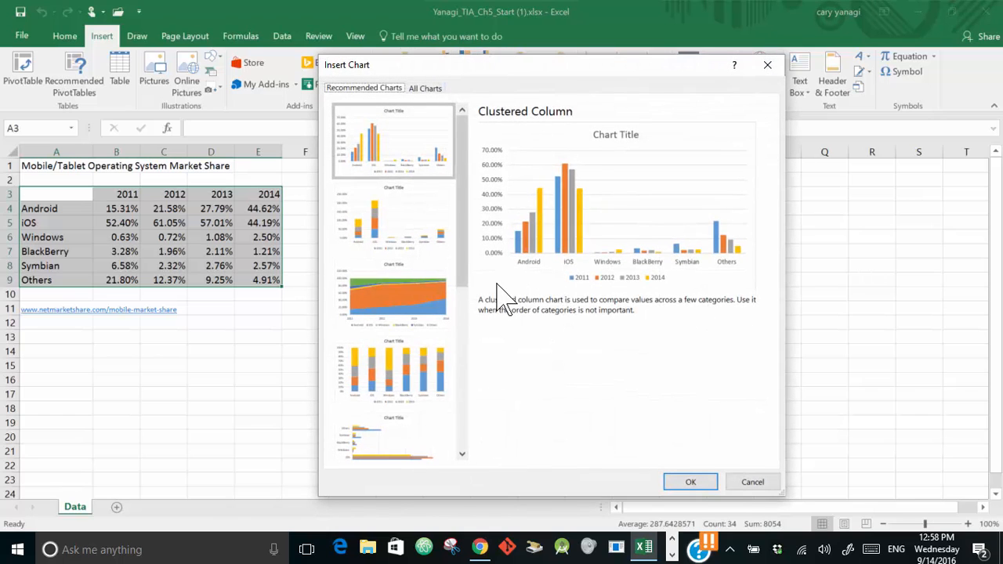
pyautogui.click(426, 89)
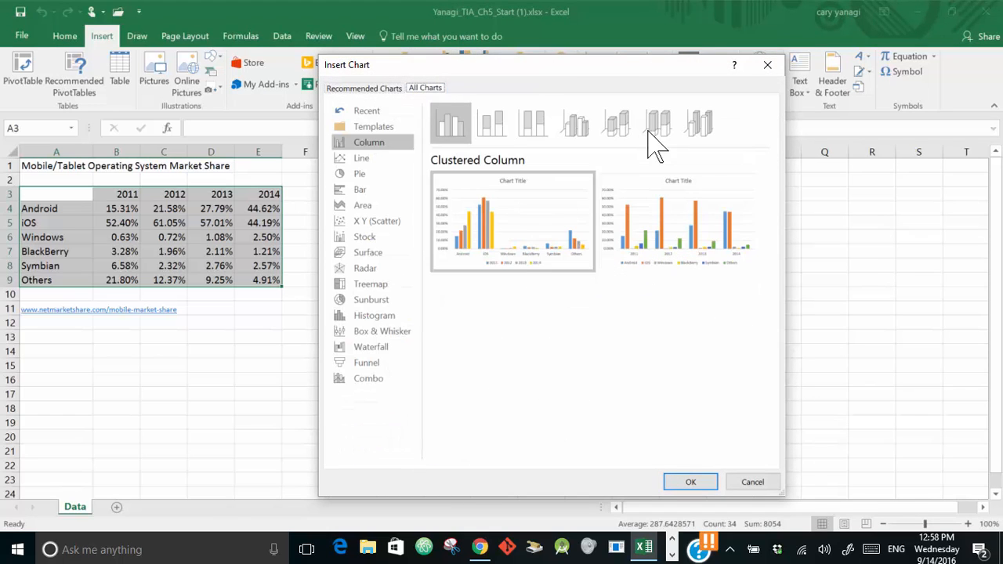
pyautogui.click(368, 159)
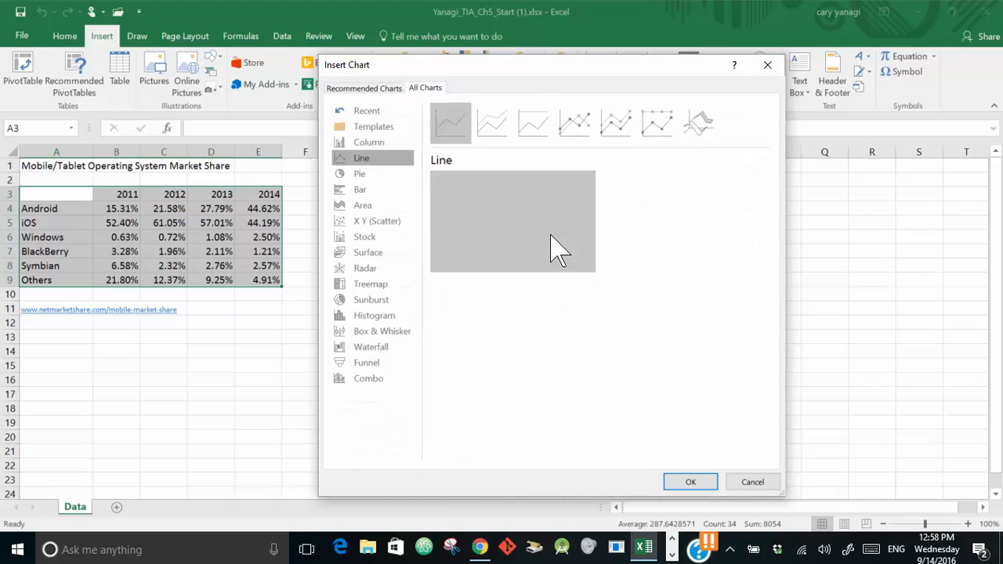
pyautogui.moveTo(499, 249)
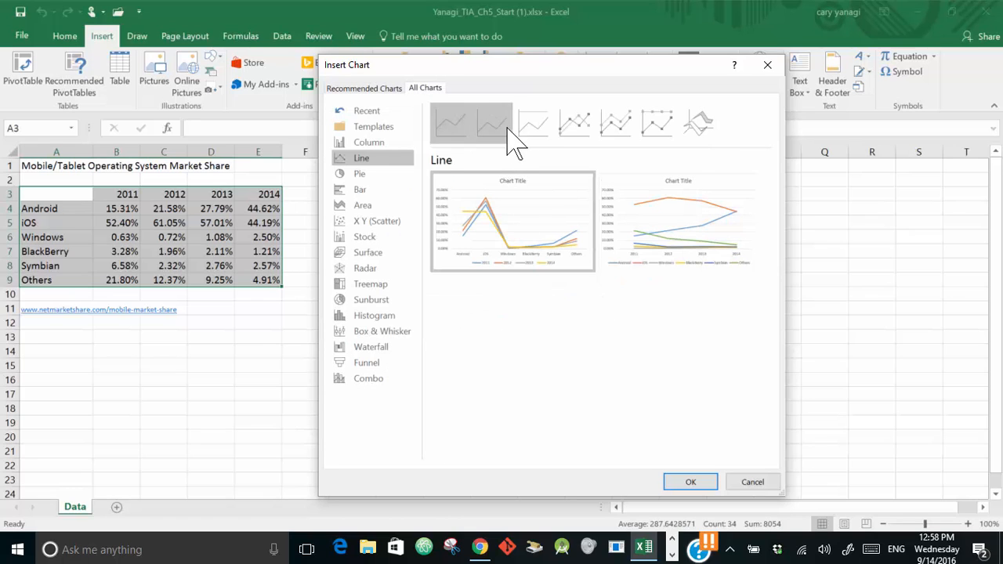
pyautogui.click(577, 133)
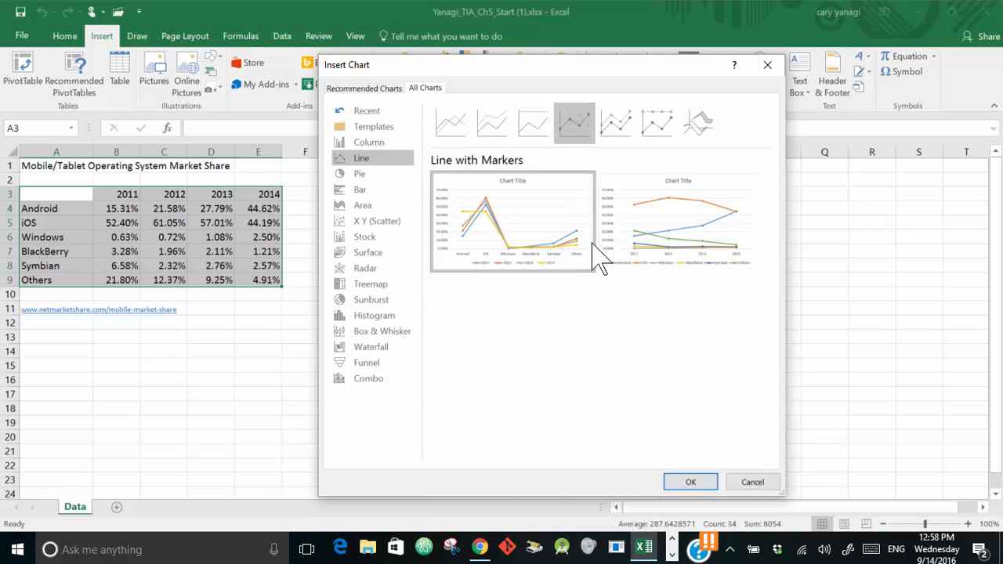
pyautogui.click(690, 482)
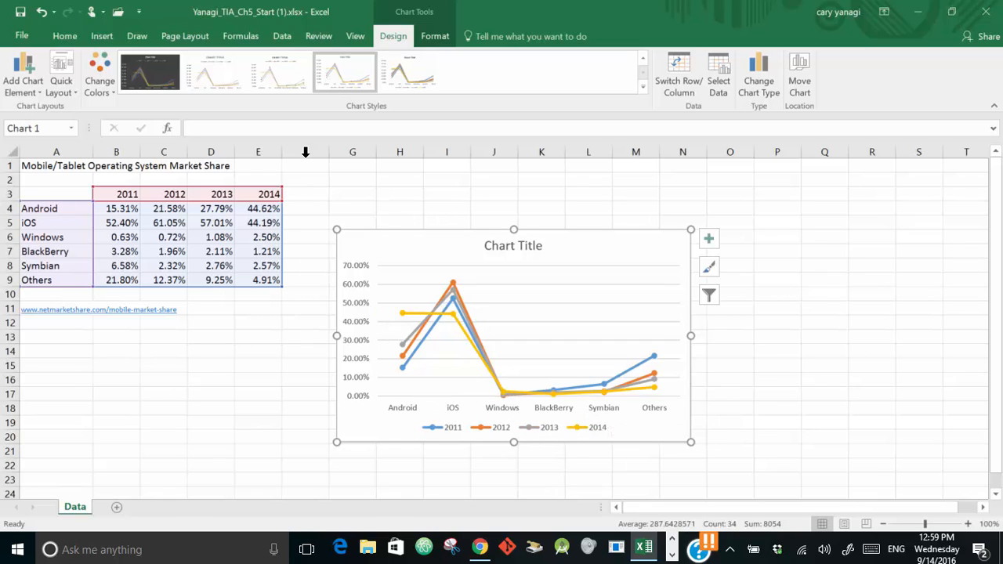
pyautogui.click(680, 93)
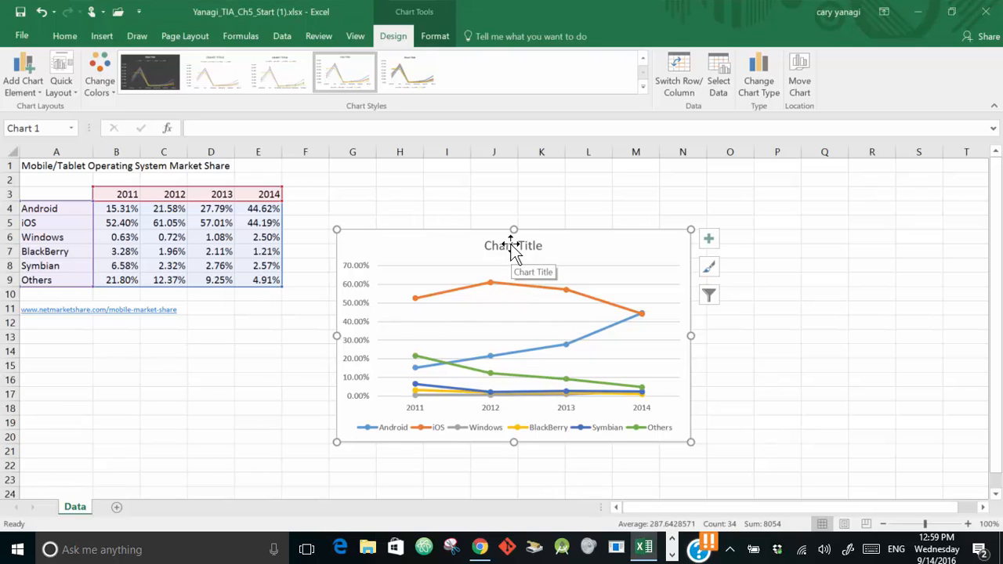
# - Replace the placeholder chart title with "Change in Mobile OS Market Share"
pyautogui.doubleClick(510, 245)
pyautogui.click(497, 245)
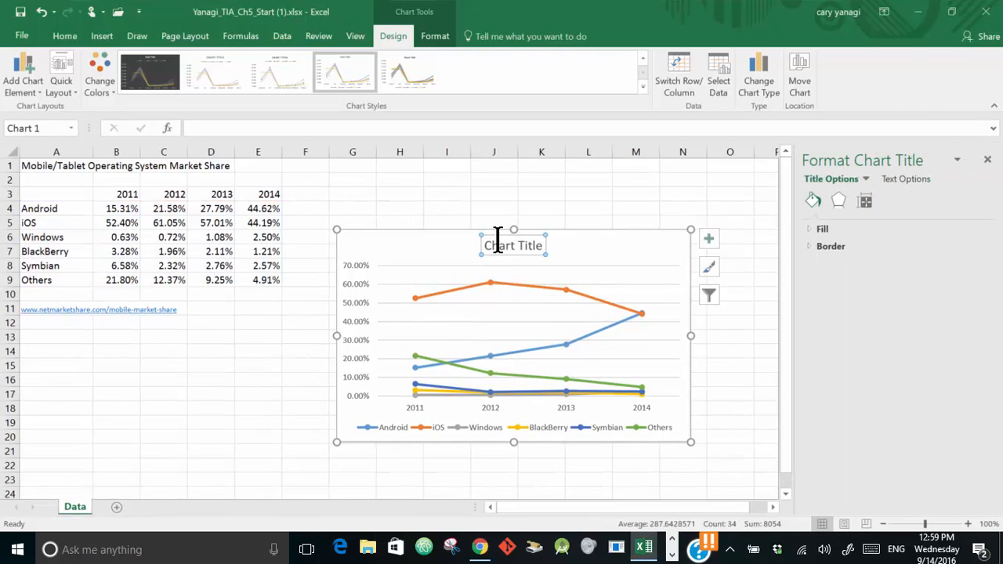
pyautogui.hotkey('ctrl', 'a')
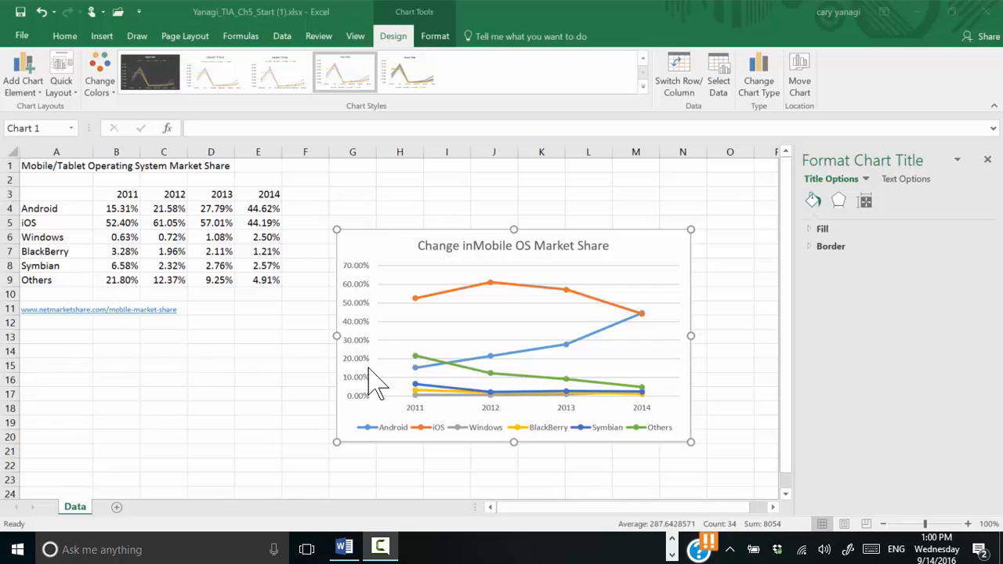
pyautogui.click(477, 249)
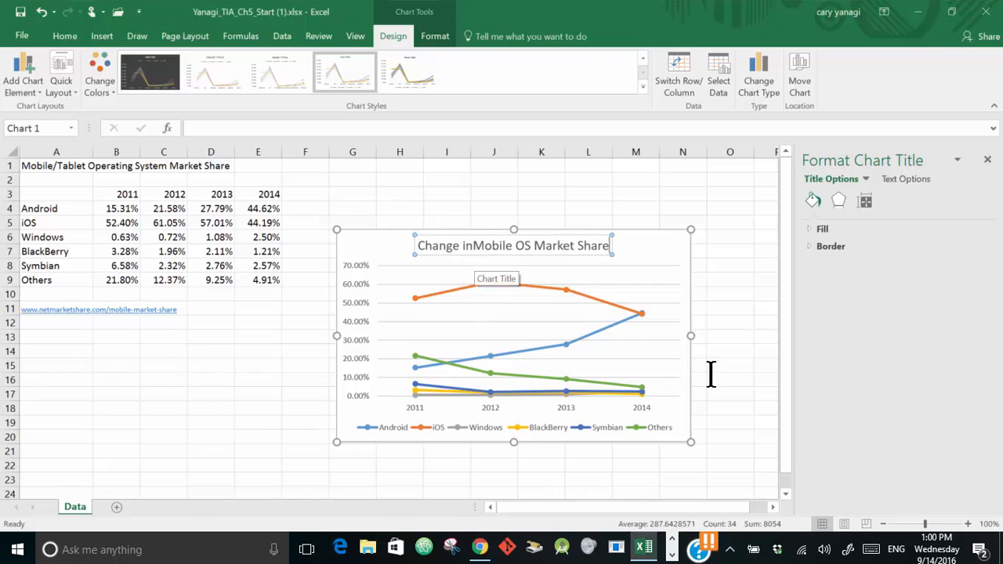
pyautogui.click(472, 248)
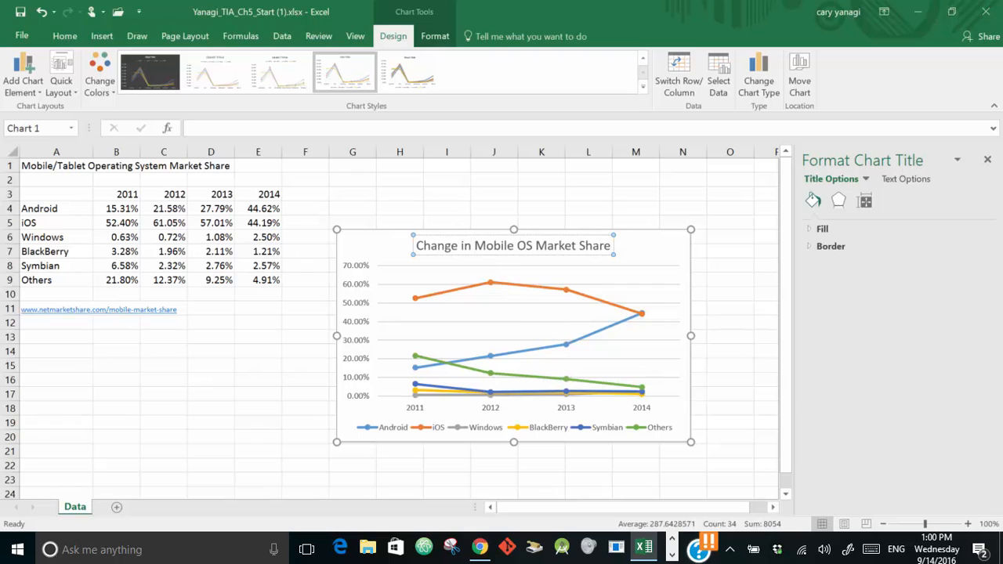
# - Add a second line reading "2011-2014" to the chart title
pyautogui.click(613, 245)
pyautogui.moveTo(633, 309)
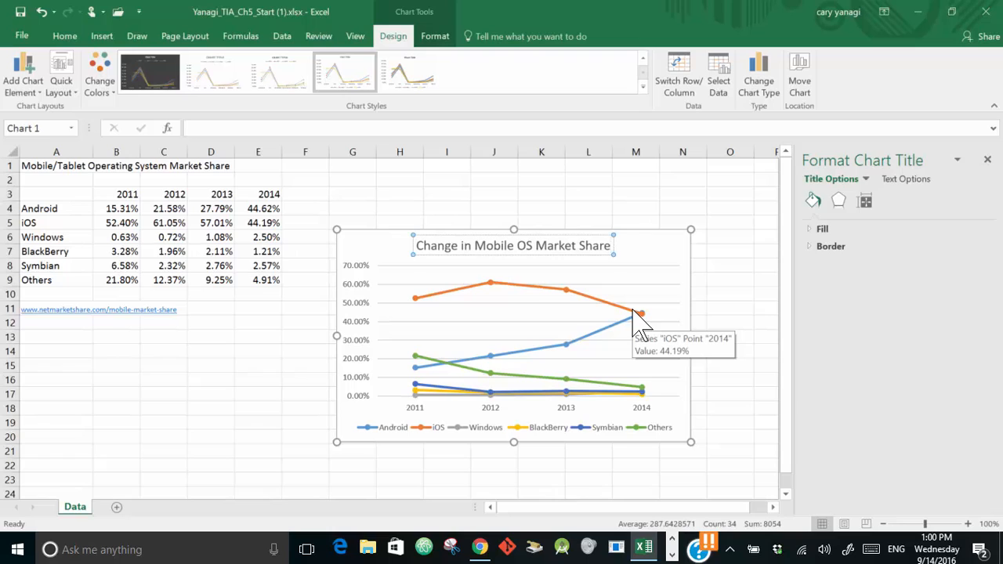
pyautogui.press('Return')
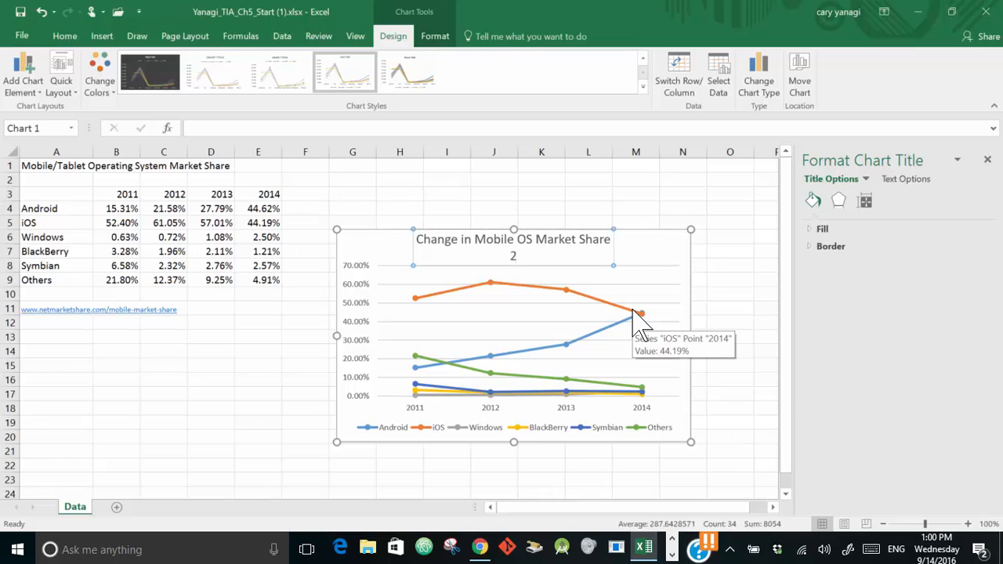
pyautogui.write('2011-2014')
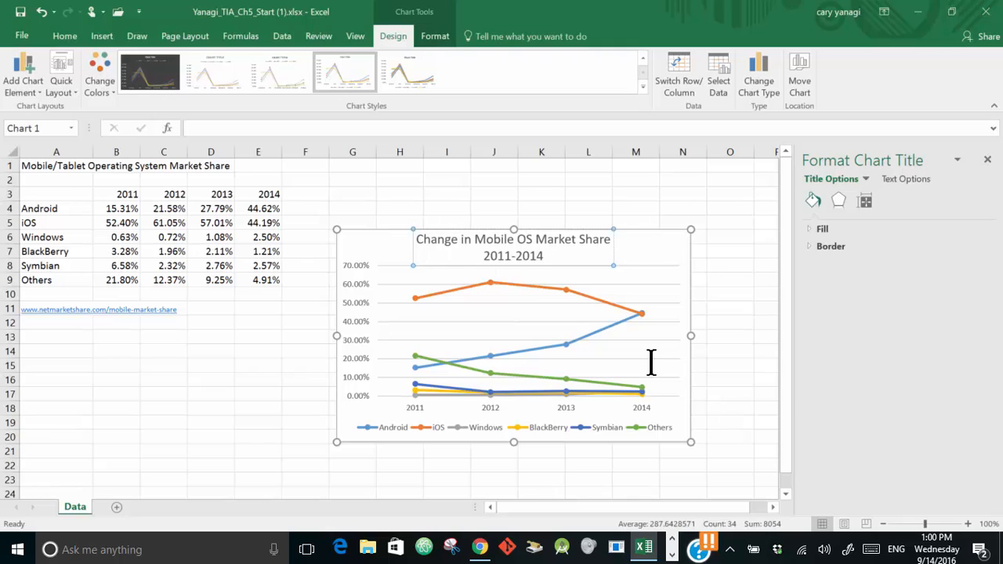
# - Set the font size of the chart title's first line, "Change in Mobile OS Market Share", to 18
pyautogui.doubleClick(433, 241)
pyautogui.click(424, 234)
pyautogui.moveTo(421, 235); pyautogui.dragTo(605, 237)
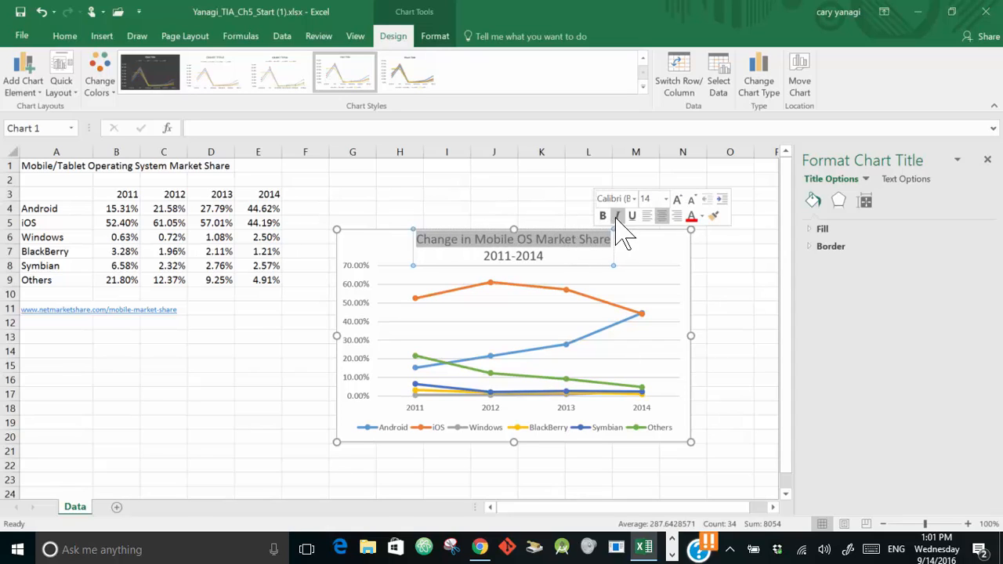
pyautogui.click(666, 200)
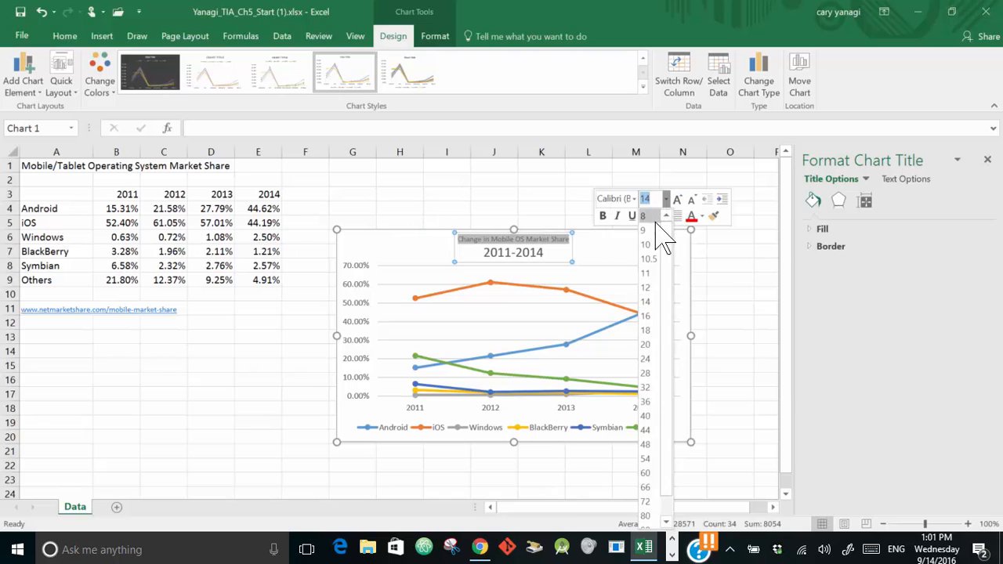
pyautogui.click(647, 330)
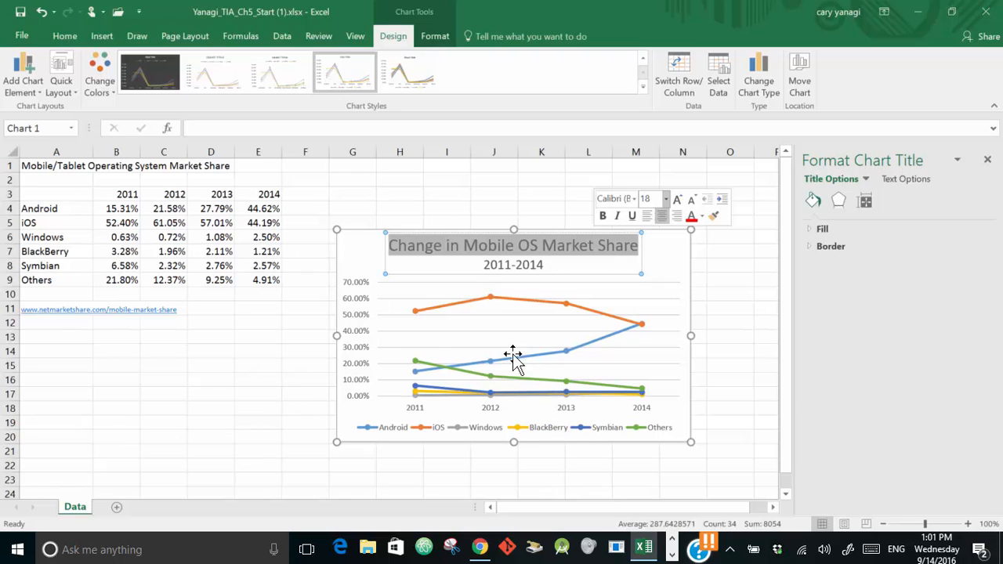
pyautogui.click(709, 325)
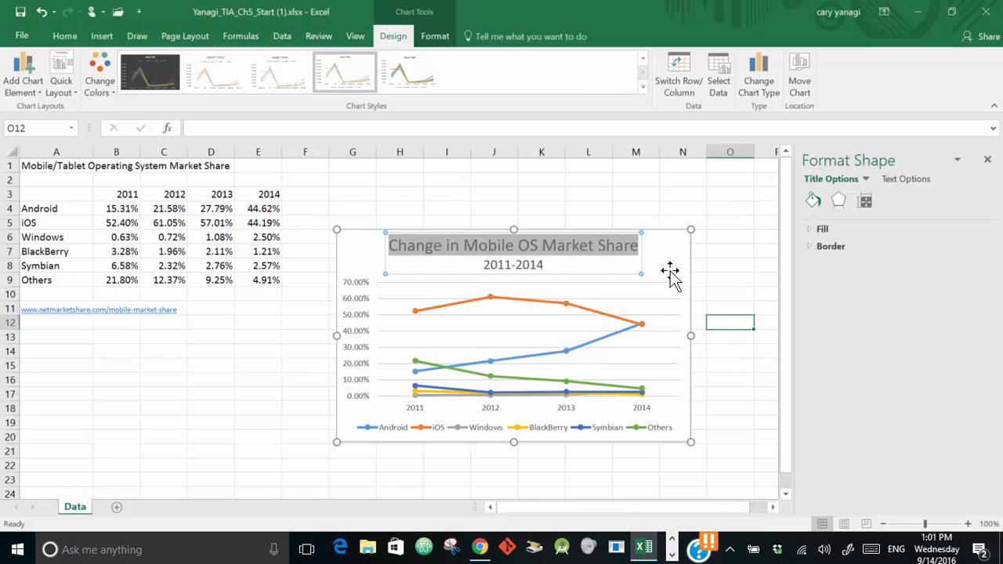
# - Move the chart to a new sheet named "LIne Chart" and place that sheet after the Data sheet
pyautogui.click(666, 269)
pyautogui.rightClick(665, 276)
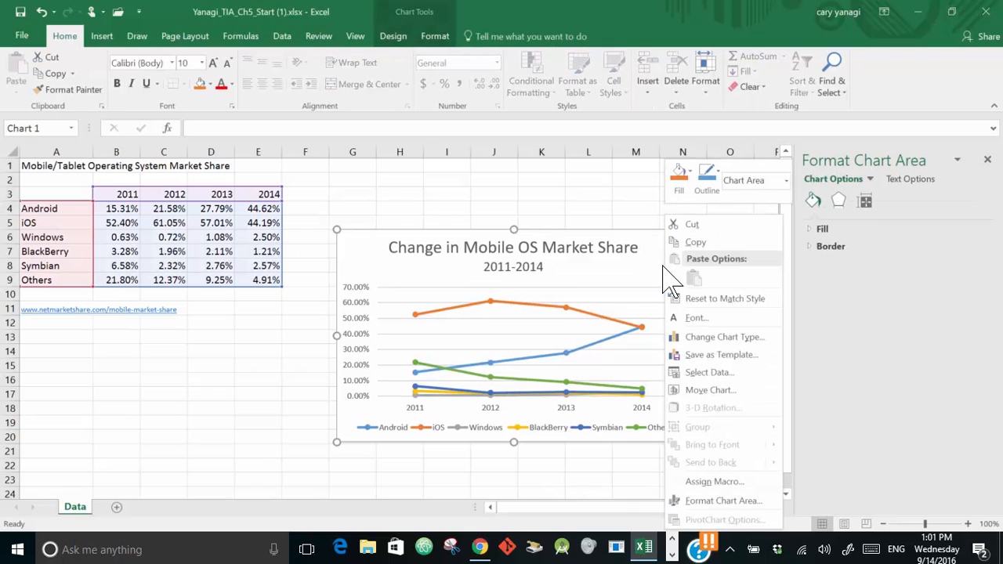
pyautogui.click(720, 389)
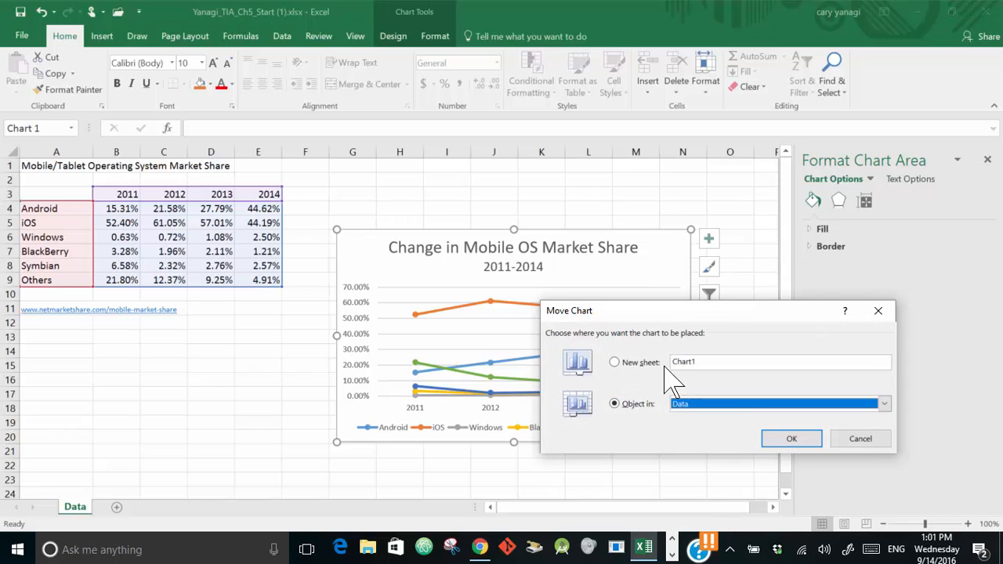
pyautogui.click(615, 362)
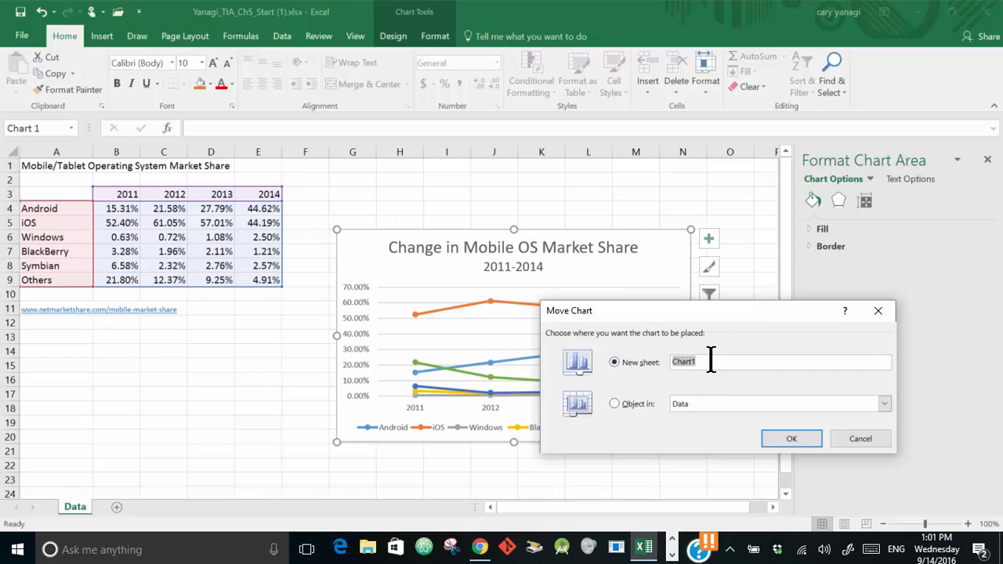
pyautogui.click(784, 440)
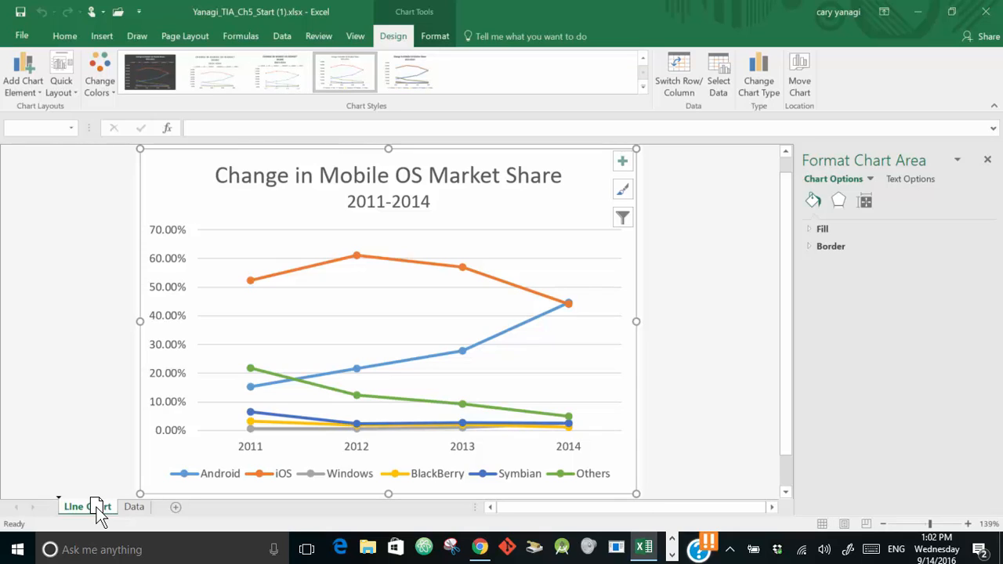
pyautogui.moveTo(96, 510); pyautogui.dragTo(163, 518)
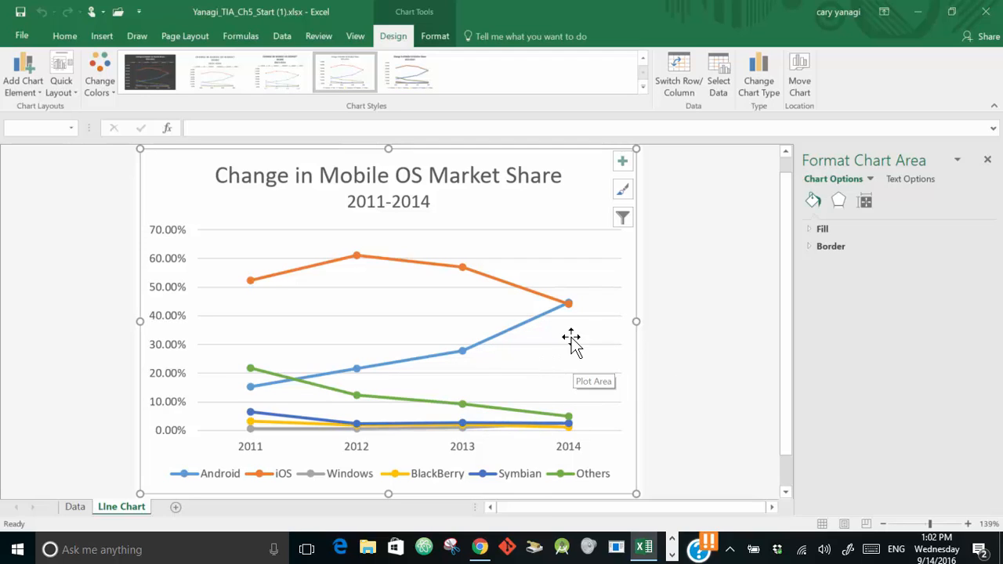
# - Filter the Symbian and Others series out of the line chart
pyautogui.click(624, 221)
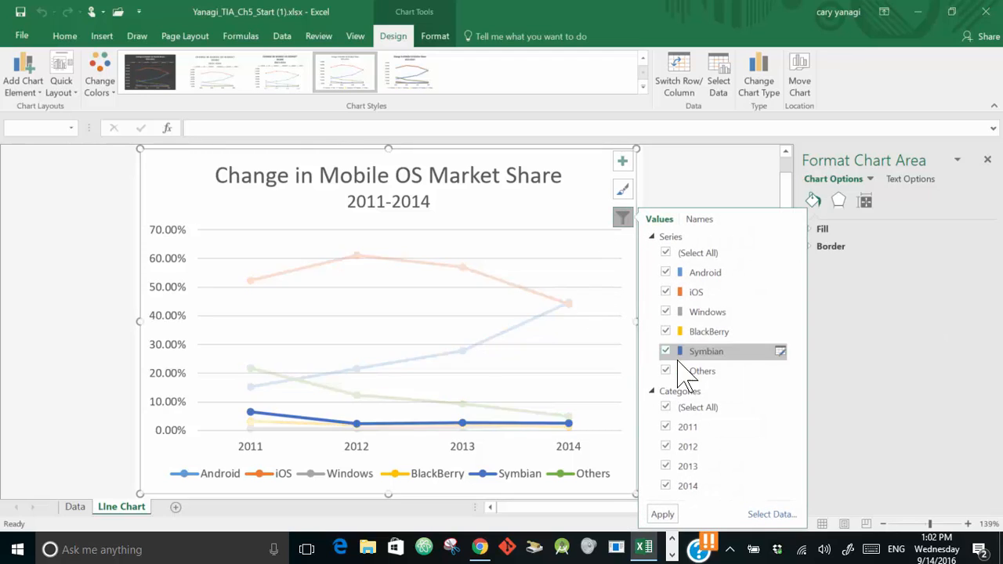
pyautogui.click(665, 351)
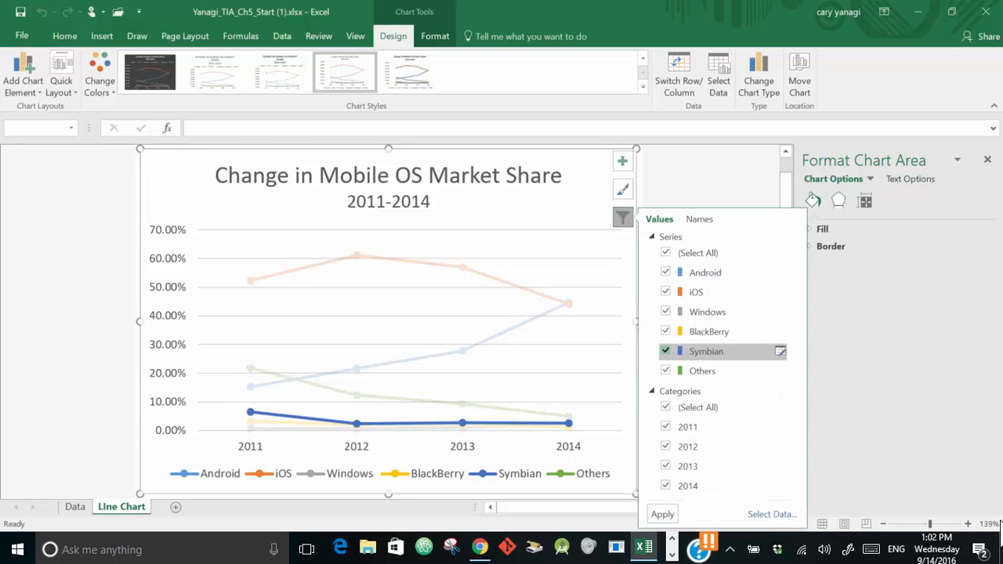
pyautogui.click(667, 371)
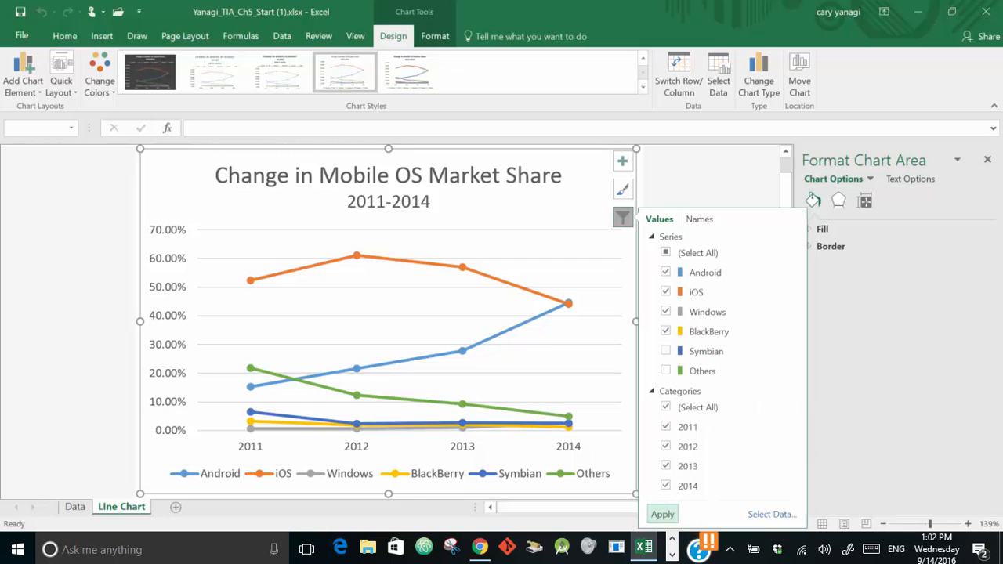
pyautogui.click(662, 514)
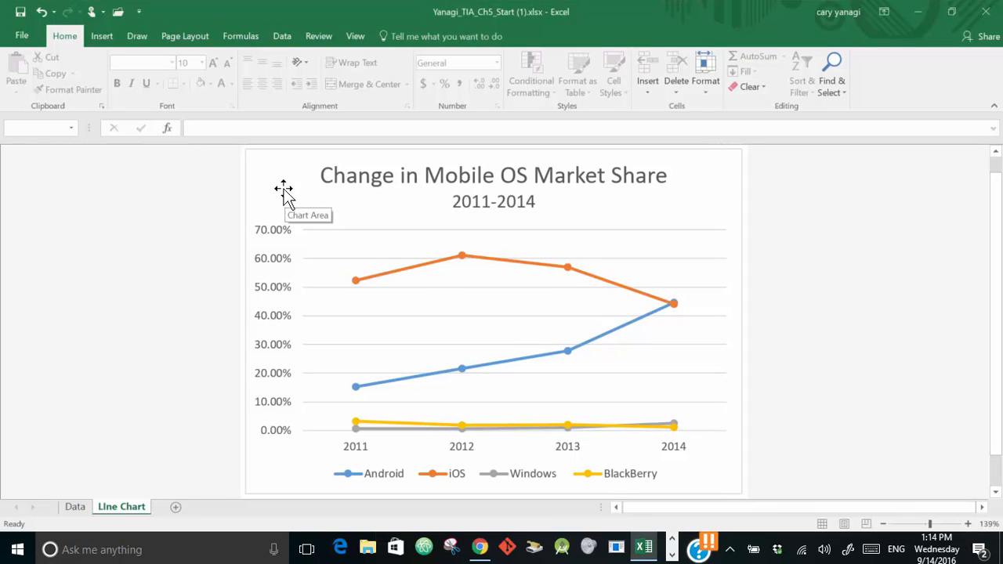
# - Draw a bent line callout about 0.47" high and 1.02" wide on the line chart, below the Android line near 2014
pyautogui.click(425, 284)
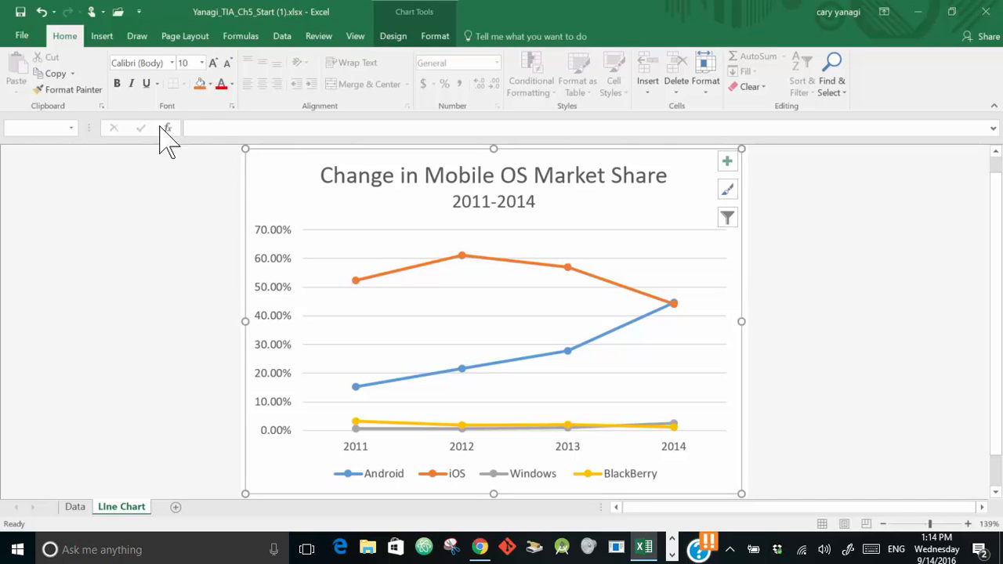
pyautogui.click(102, 36)
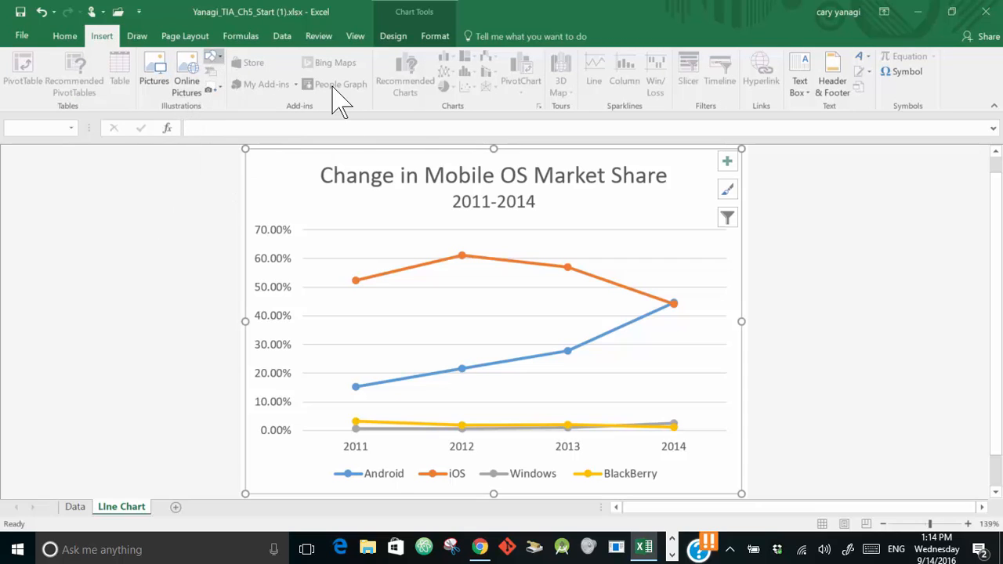
pyautogui.click(213, 57)
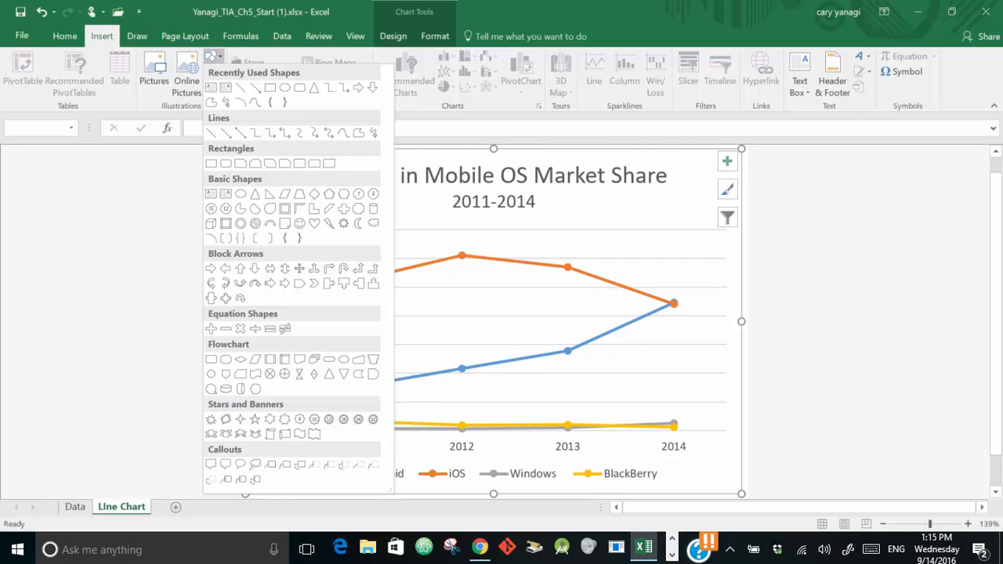
pyautogui.press('F10')
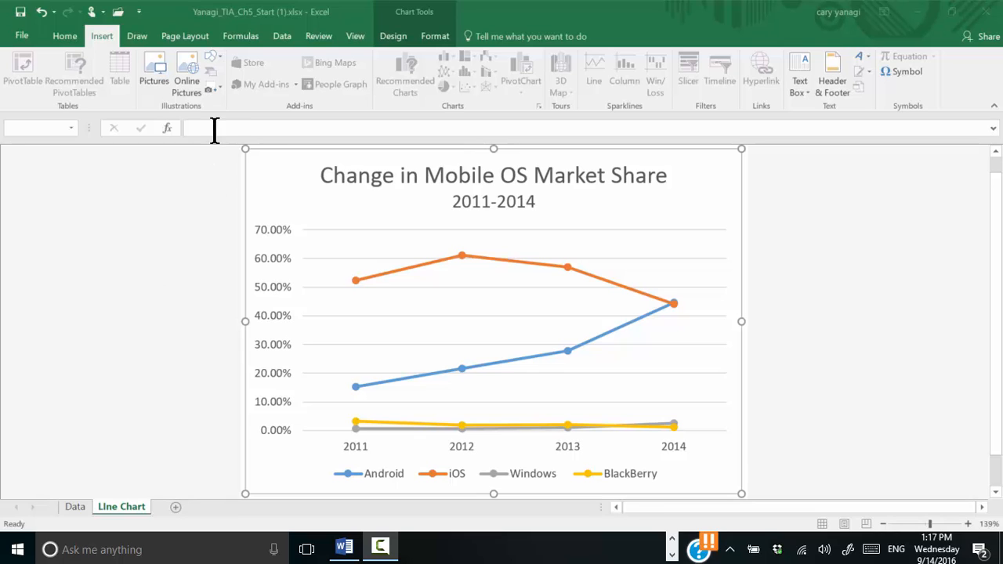
pyautogui.click(212, 56)
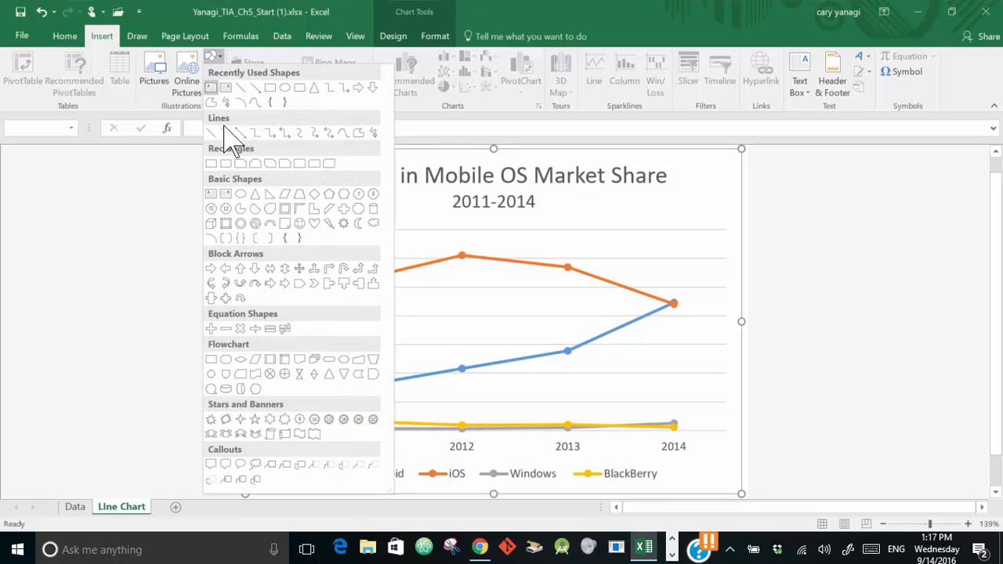
pyautogui.click(286, 475)
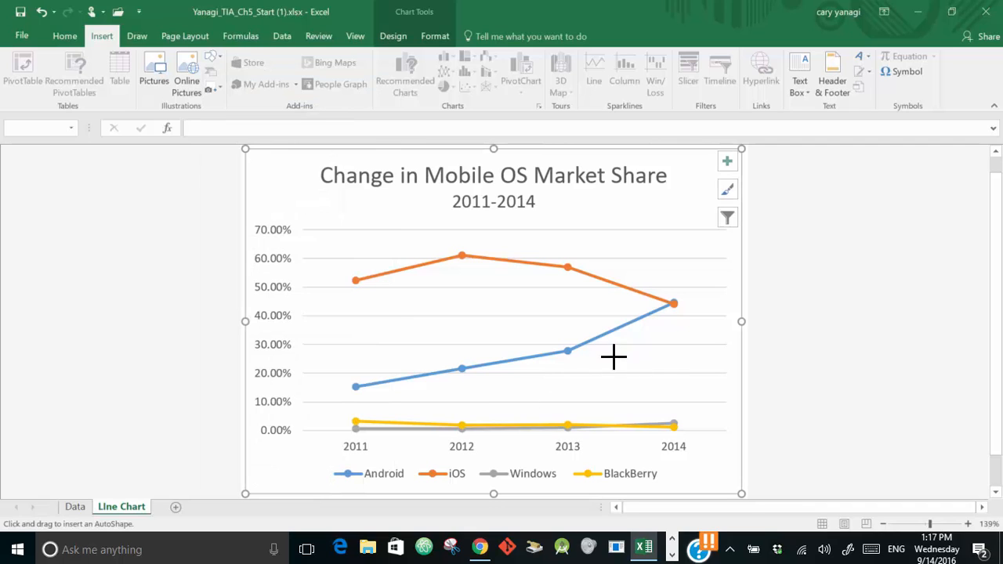
pyautogui.moveTo(613, 357); pyautogui.dragTo(714, 403)
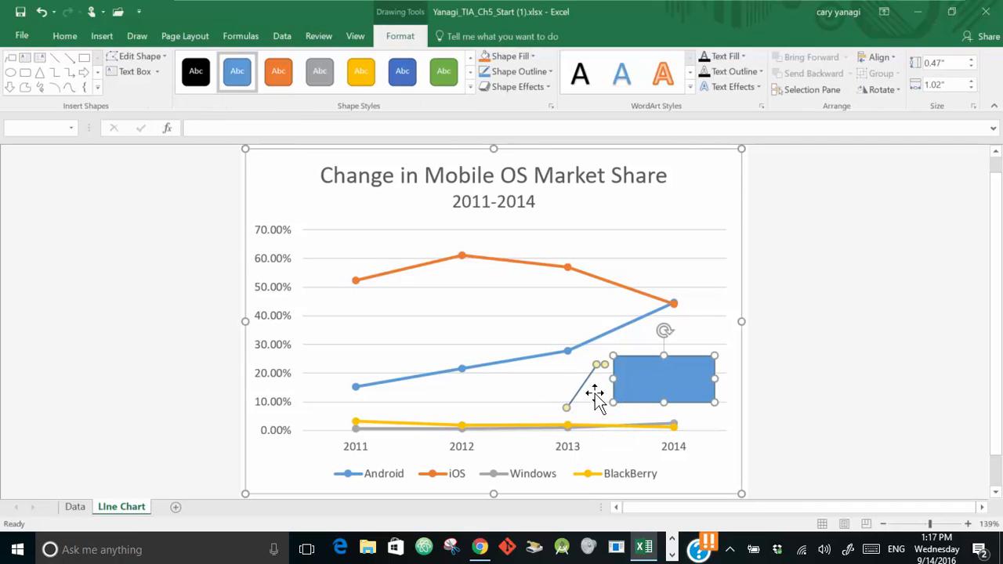
# - Point the callout's leader at the Android line between 2013 and 2014 and enter "Looks like Android marketing share will surppass iOS market share in 2015"
pyautogui.moveTo(658, 384)
pyautogui.mouseDown()
pyautogui.moveTo(671, 395)
pyautogui.moveTo(676, 384)
pyautogui.mouseUp()
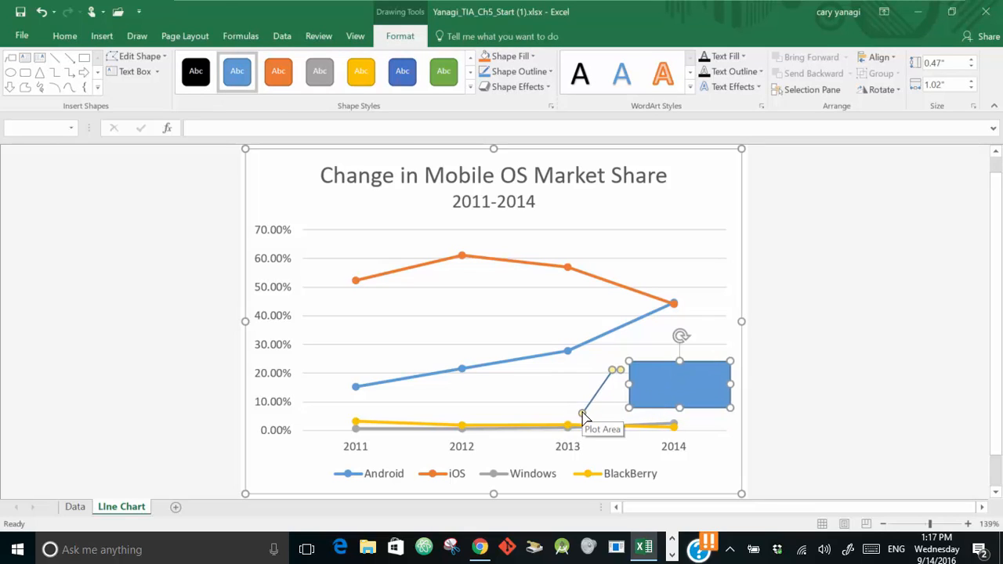
pyautogui.moveTo(583, 416); pyautogui.dragTo(590, 344)
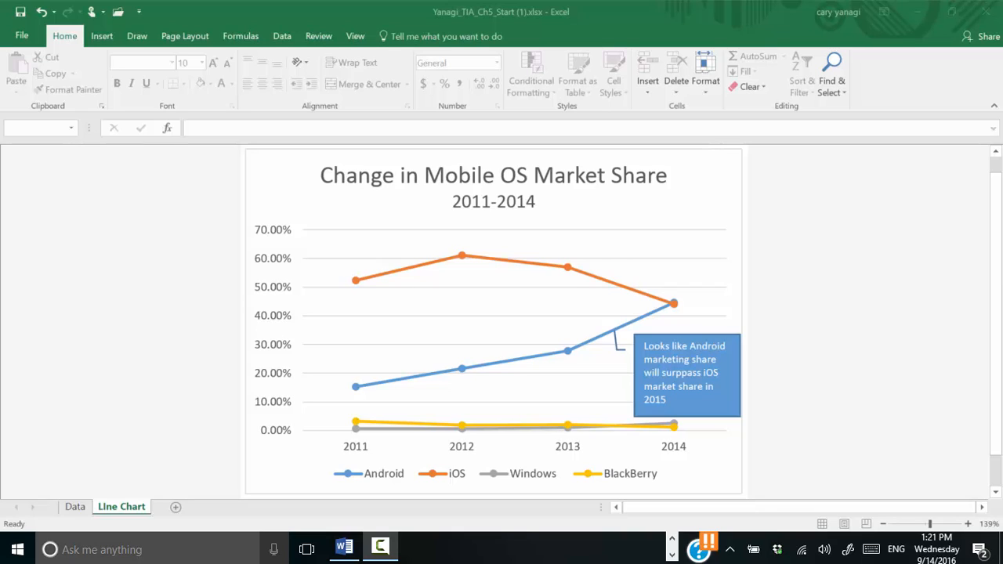
# - Insert a 2-D pie chart from A3:A9 and E3:E9 on the Data sheet and title it "2014 Mobile OS Market Share"
pyautogui.click(75, 508)
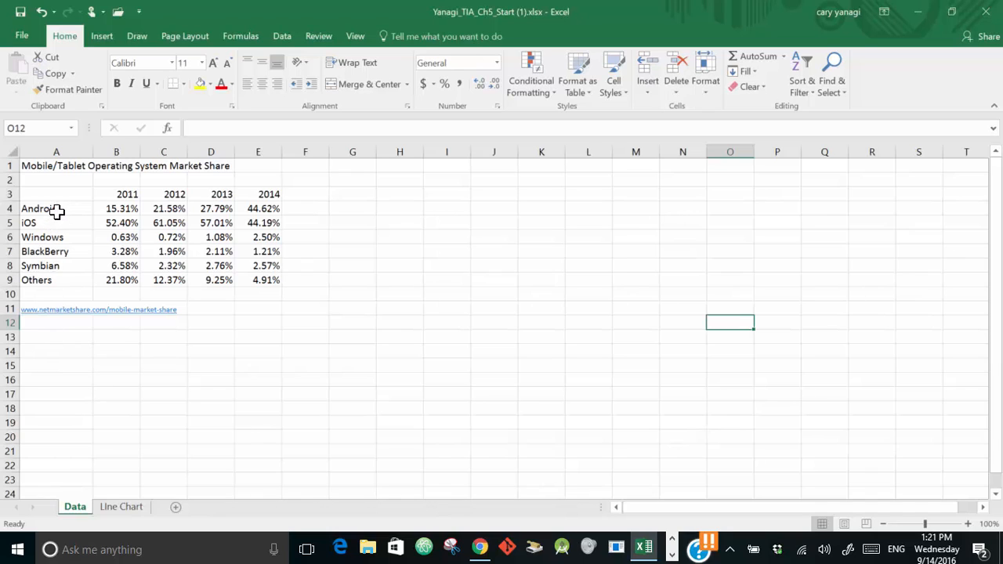
pyautogui.moveTo(59, 196); pyautogui.dragTo(73, 277)
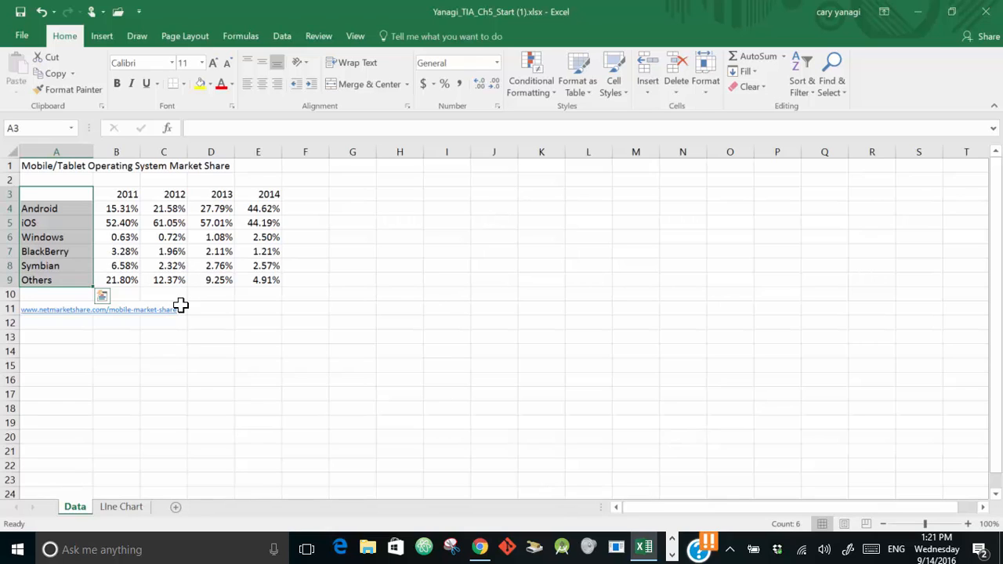
pyautogui.keyDown('ctrl'); pyautogui.click(264, 196); pyautogui.keyUp('ctrl')
pyautogui.moveTo(264, 196); pyautogui.dragTo(265, 282)
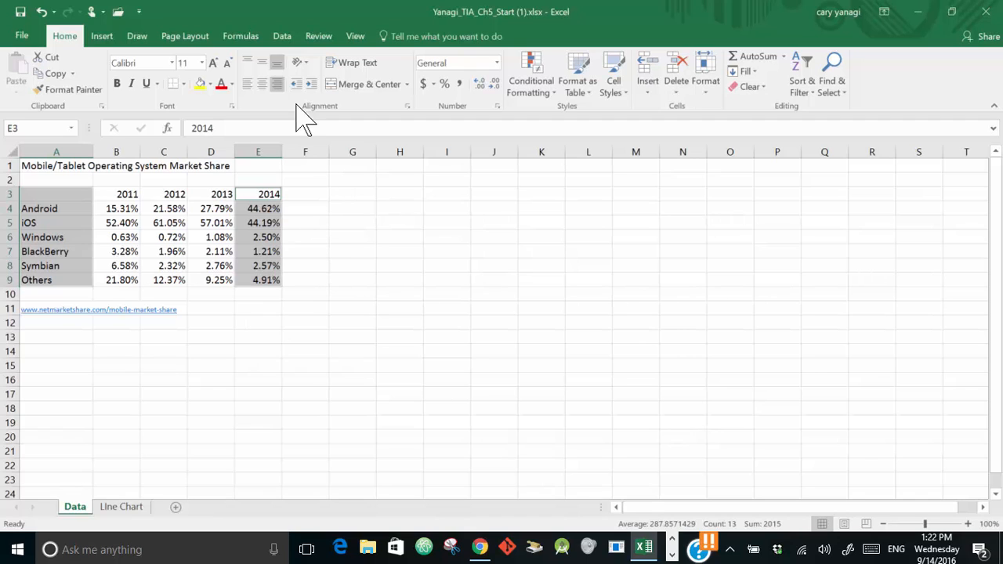
pyautogui.click(102, 37)
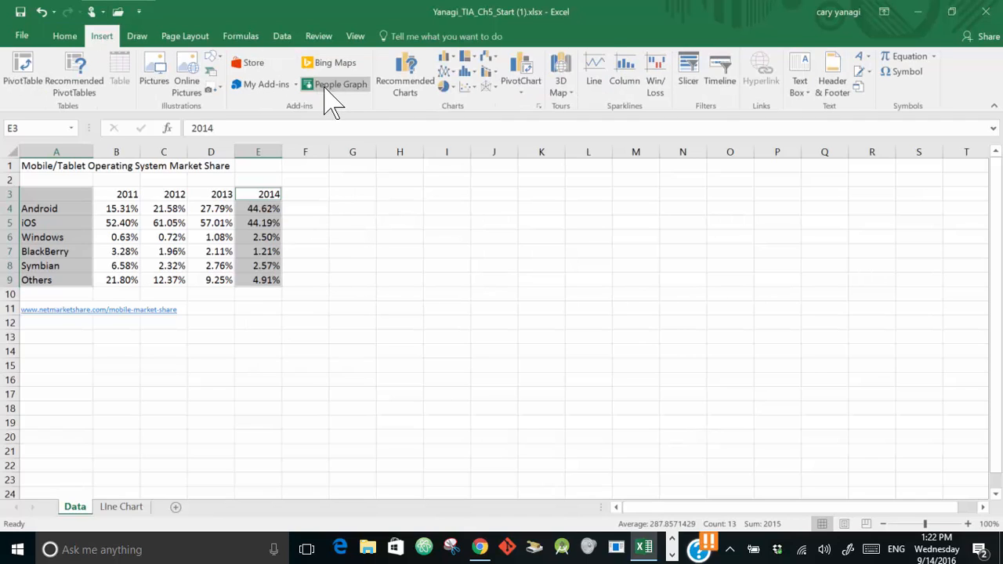
pyautogui.click(445, 86)
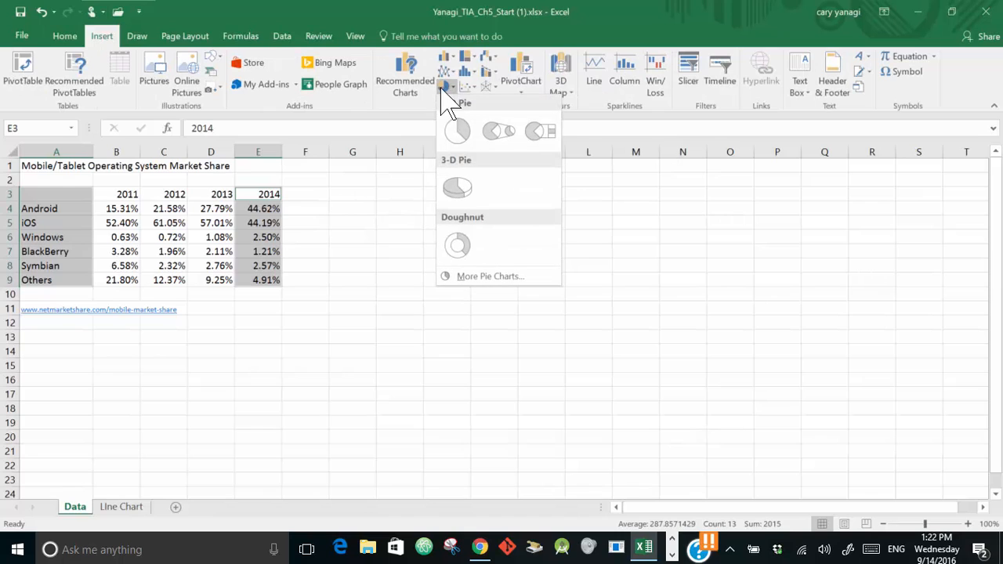
pyautogui.click(458, 133)
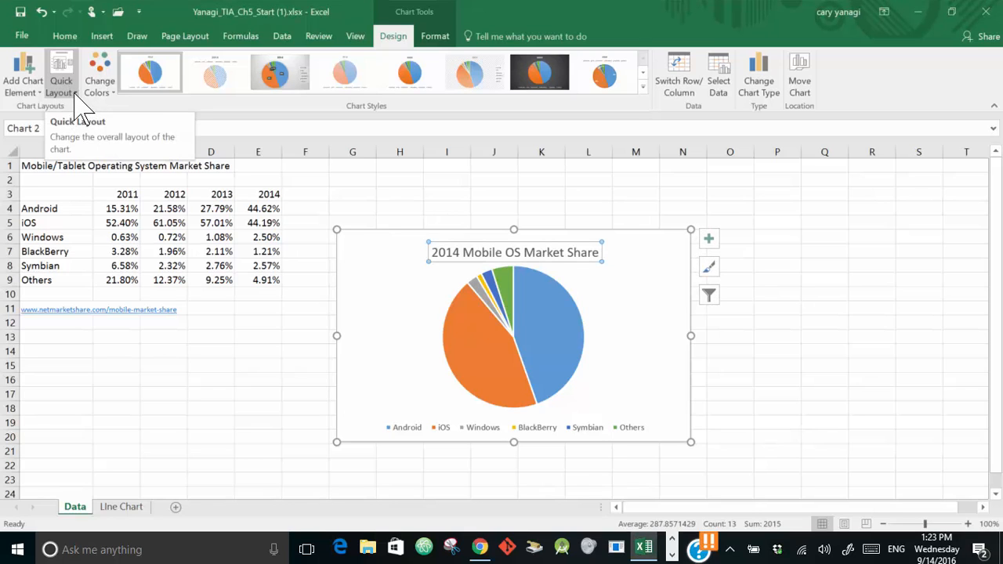
# - Apply the quick layout with category and percentage labels and no legend to the pie chart, and place the chart below the data table
pyautogui.click(63, 86)
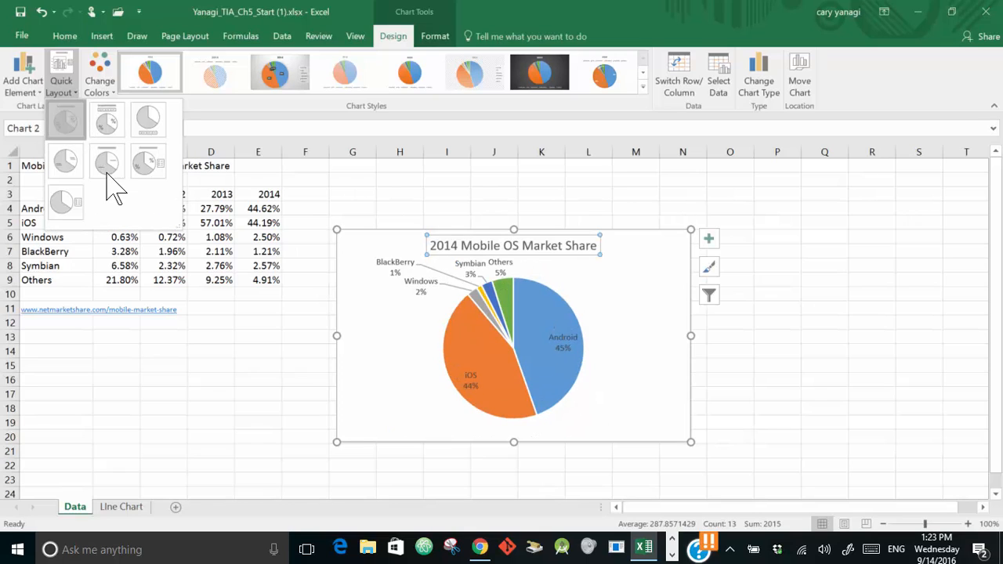
pyautogui.click(67, 121)
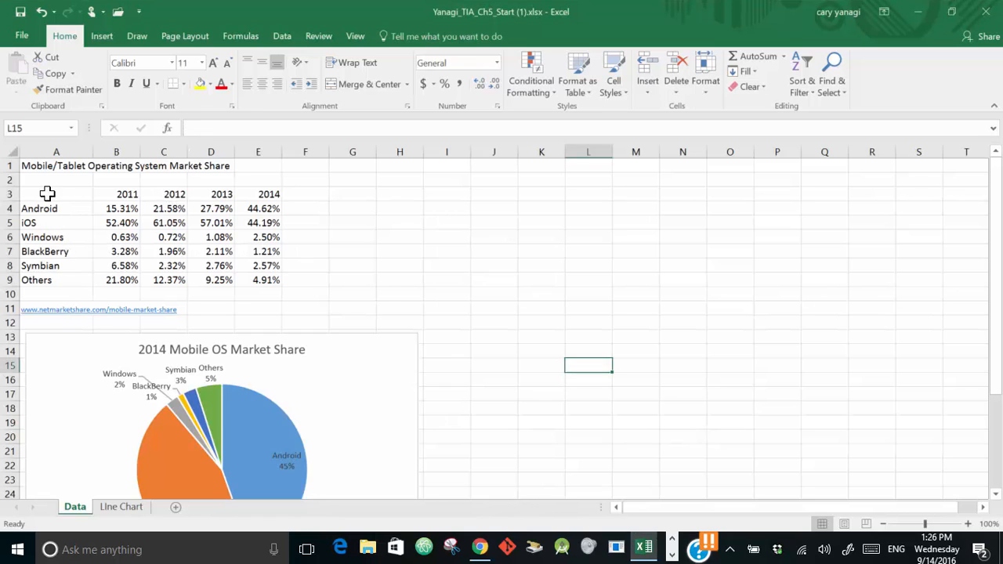
# - Insert a clustered column chart from A3:E5 grouped by year, and move it clear of the pie chart
pyautogui.moveTo(44, 194); pyautogui.dragTo(263, 223)
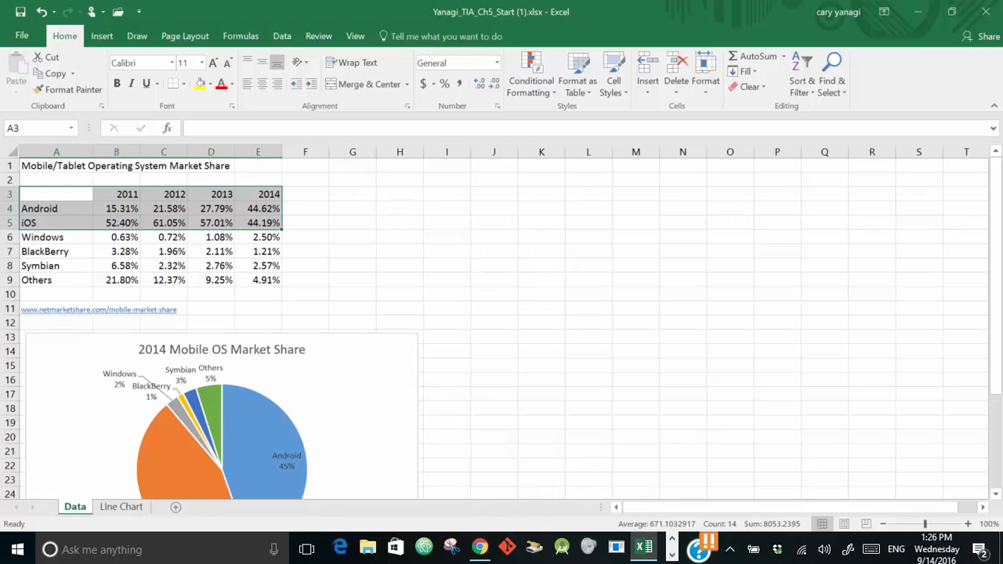
pyautogui.click(105, 37)
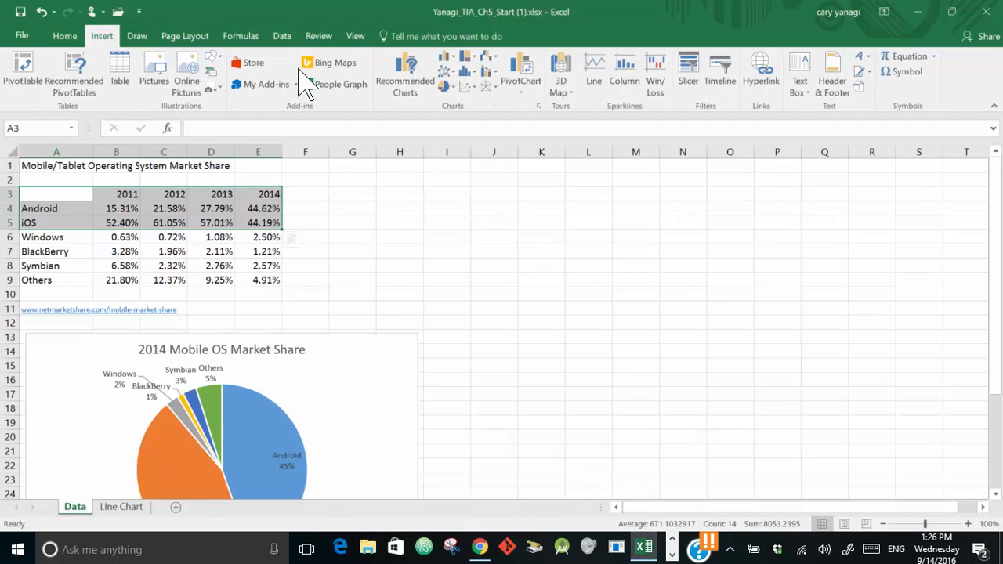
pyautogui.click(538, 106)
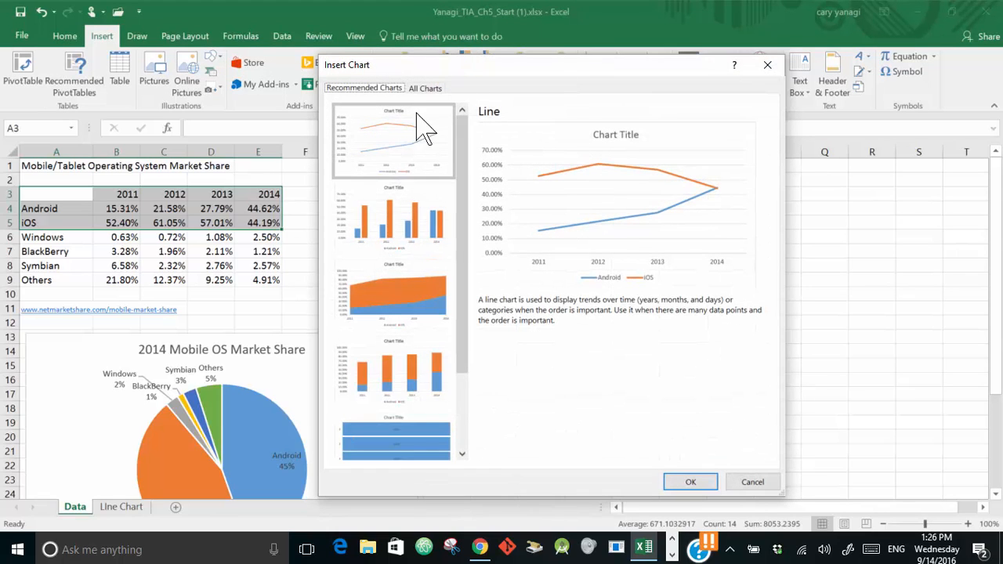
pyautogui.click(425, 88)
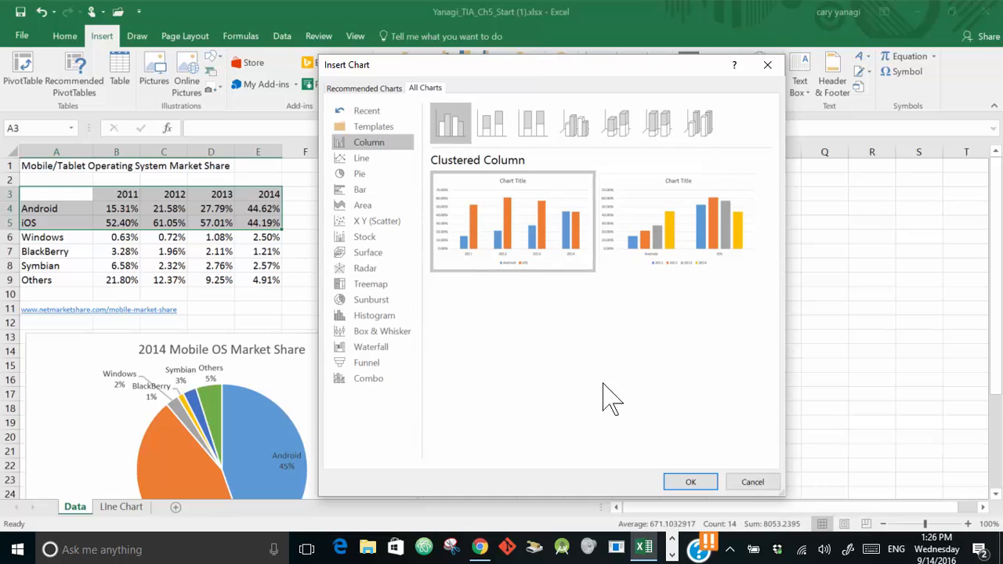
pyautogui.click(690, 482)
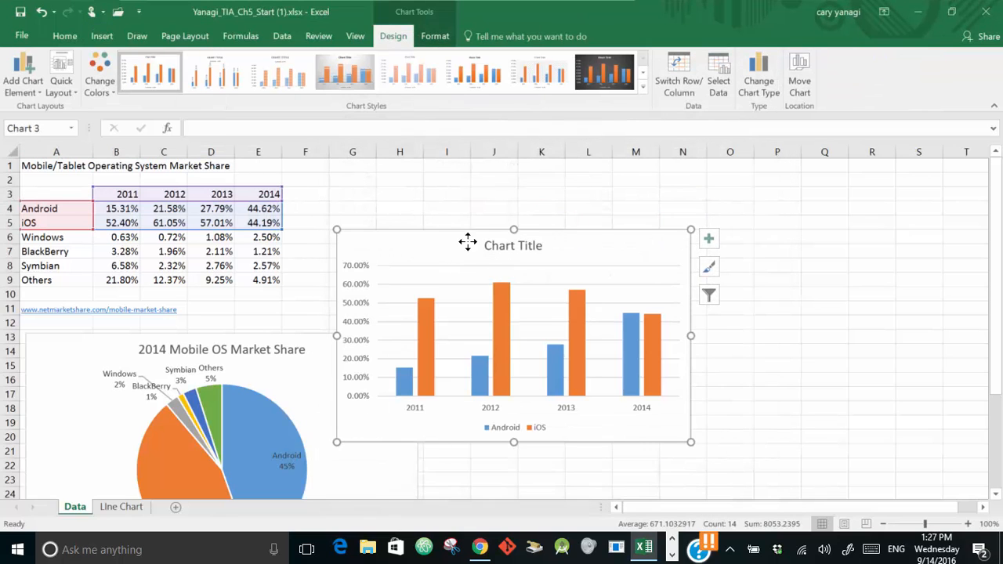
pyautogui.moveTo(463, 242); pyautogui.dragTo(571, 220)
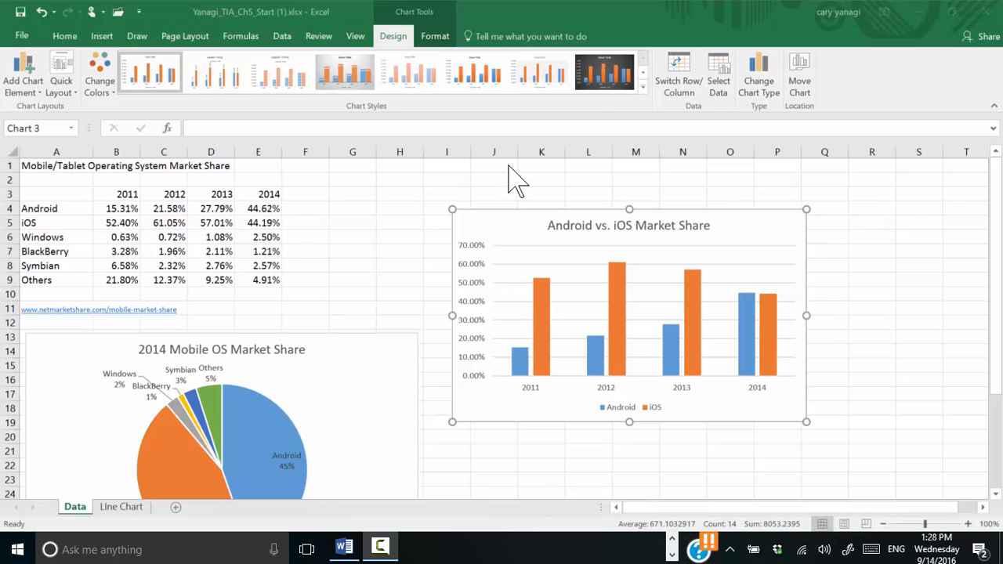
# - Title the column chart "Android vs. iOS Market Share" and apply the chart style with the dark background
pyautogui.click(603, 74)
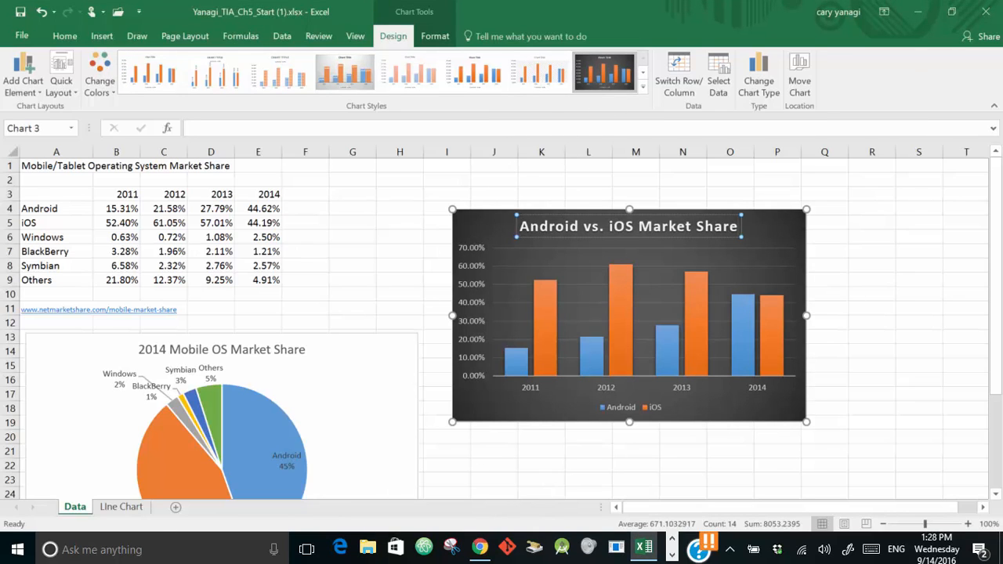
pyautogui.press('F10')
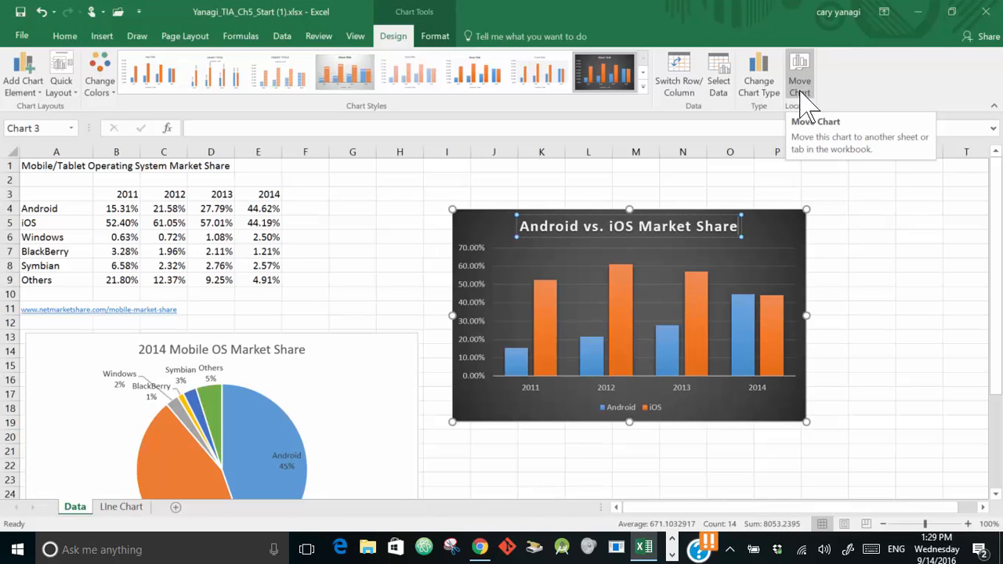
# - Move the column chart to a new sheet named "Column Chart" and place that sheet after the LIne Chart sheet
pyautogui.click(800, 88)
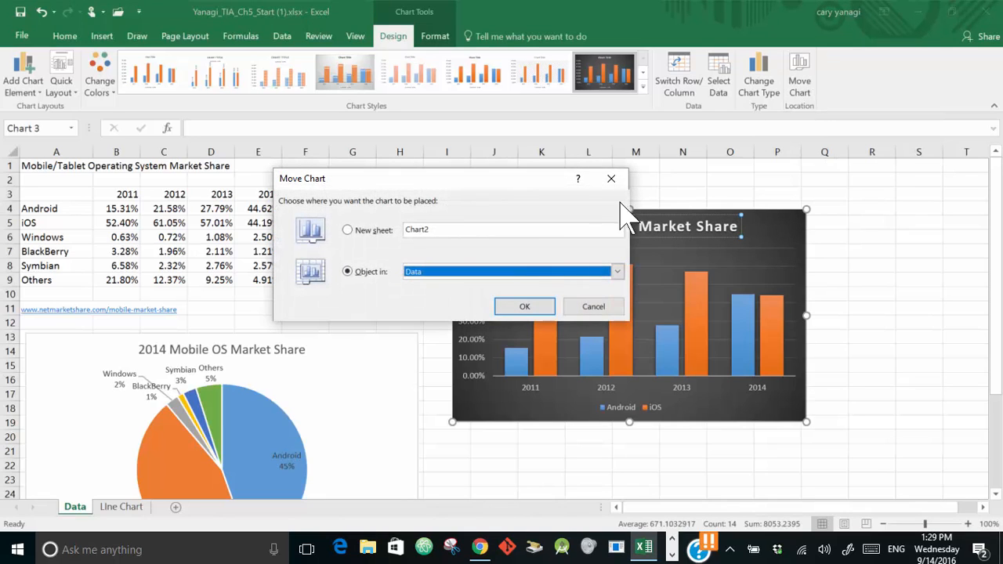
pyautogui.click(351, 231)
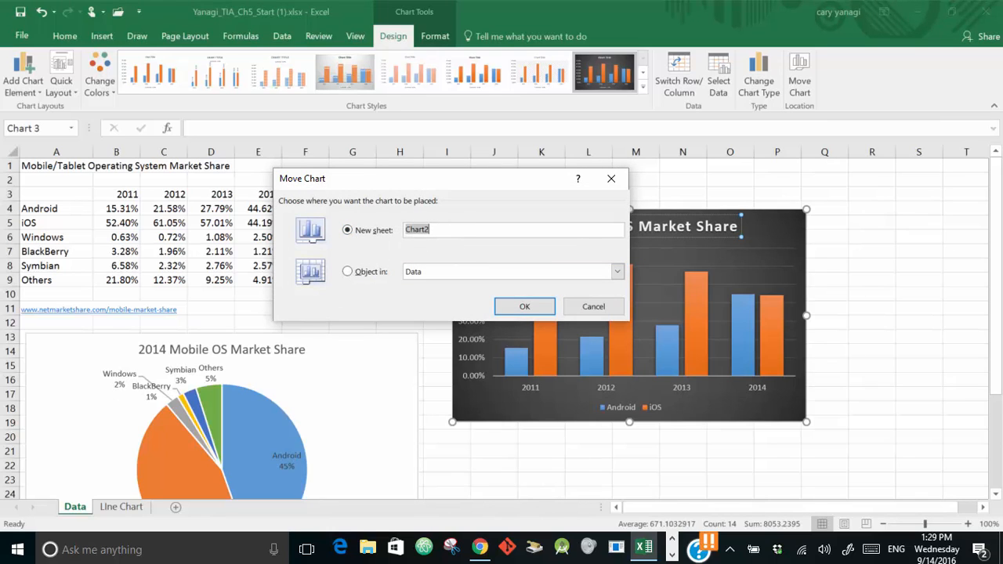
pyautogui.write('Column Chart')
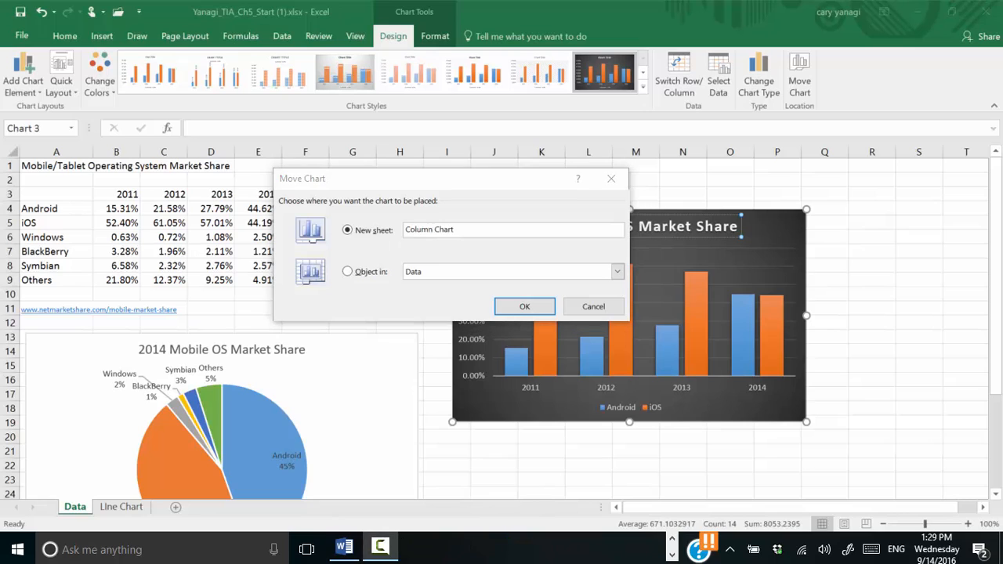
pyautogui.click(519, 308)
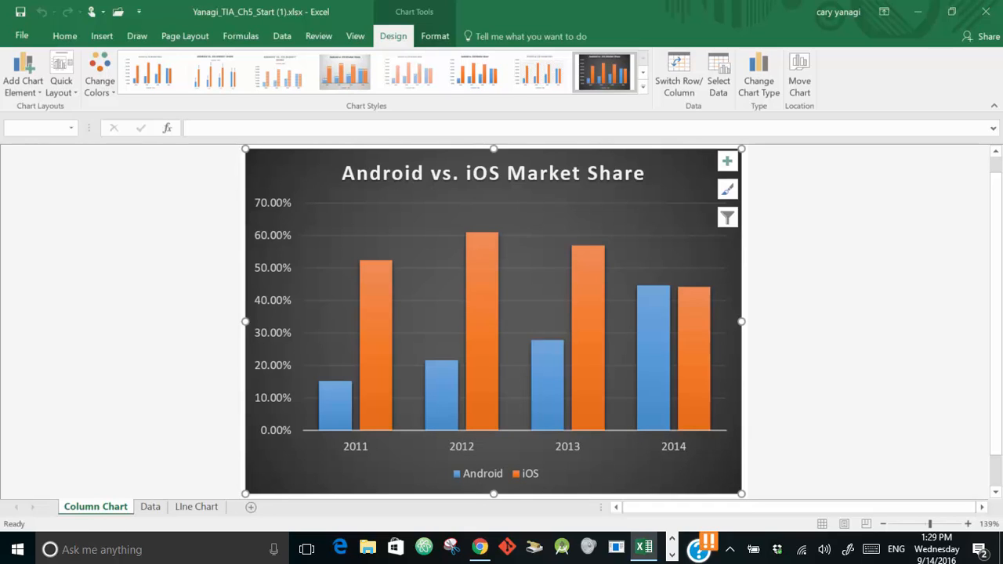
pyautogui.moveTo(107, 521); pyautogui.dragTo(231, 521)
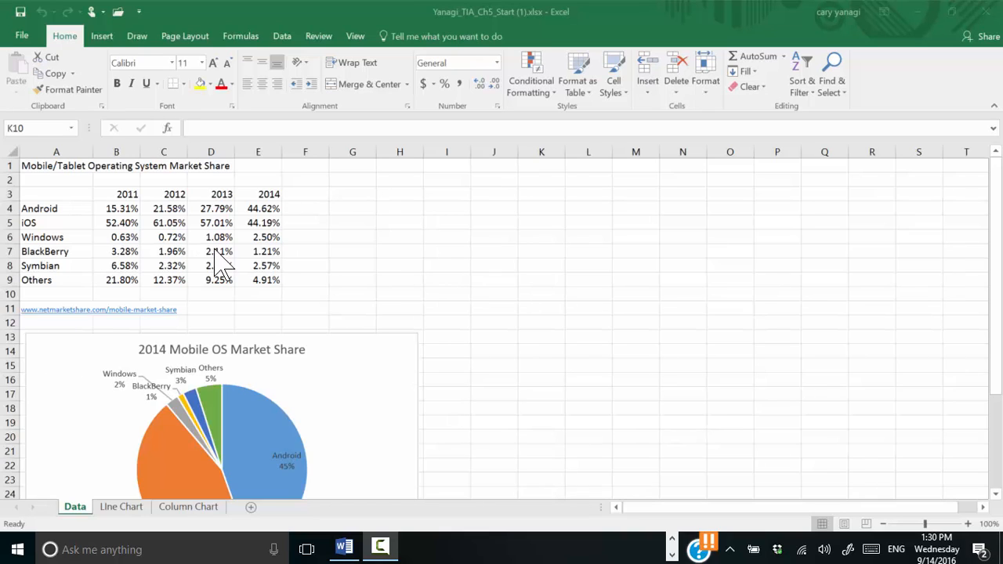
# - Enter the heading "Sparkline" in cell F3 of the Data sheet
pyautogui.click(301, 192)
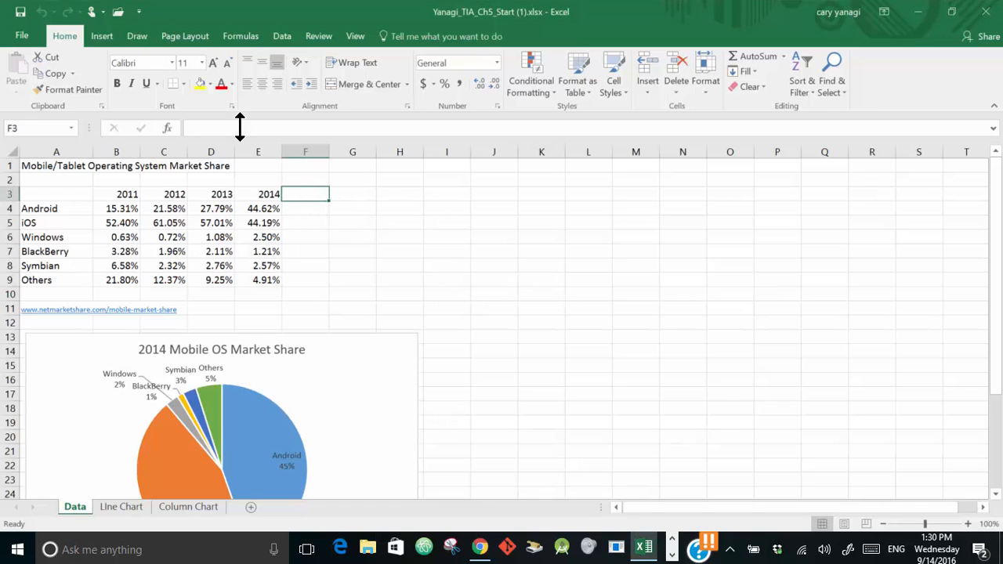
pyautogui.write('Sparkline')
pyautogui.press('Return')
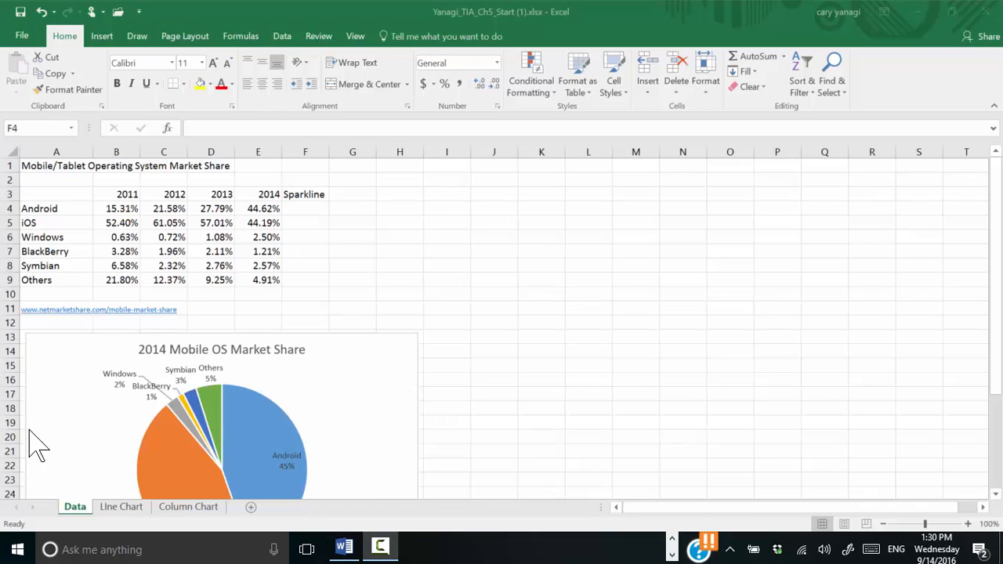
# - Insert a line sparkline in cell F4 using the data range B4:E4
pyautogui.click(295, 207)
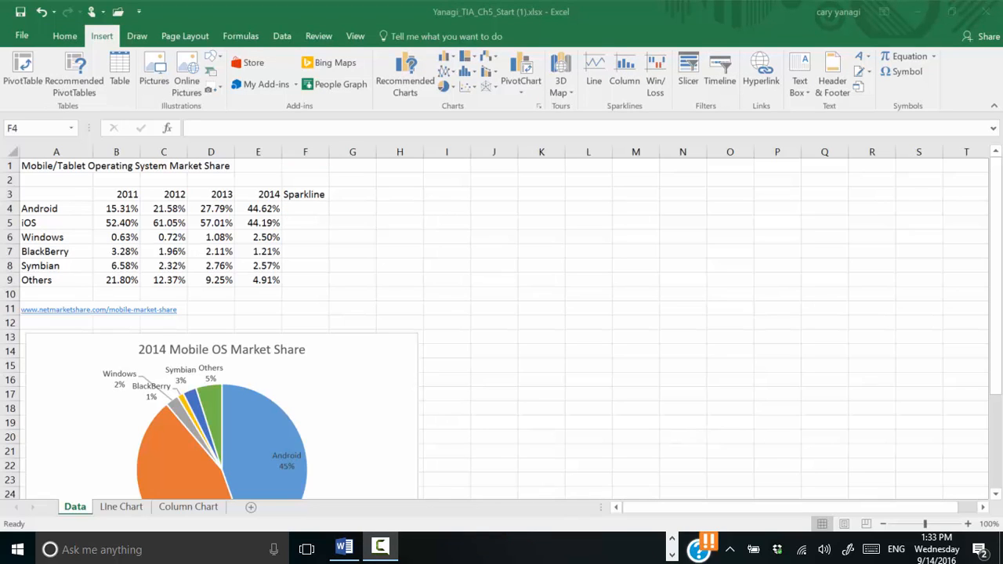
pyautogui.click(306, 208)
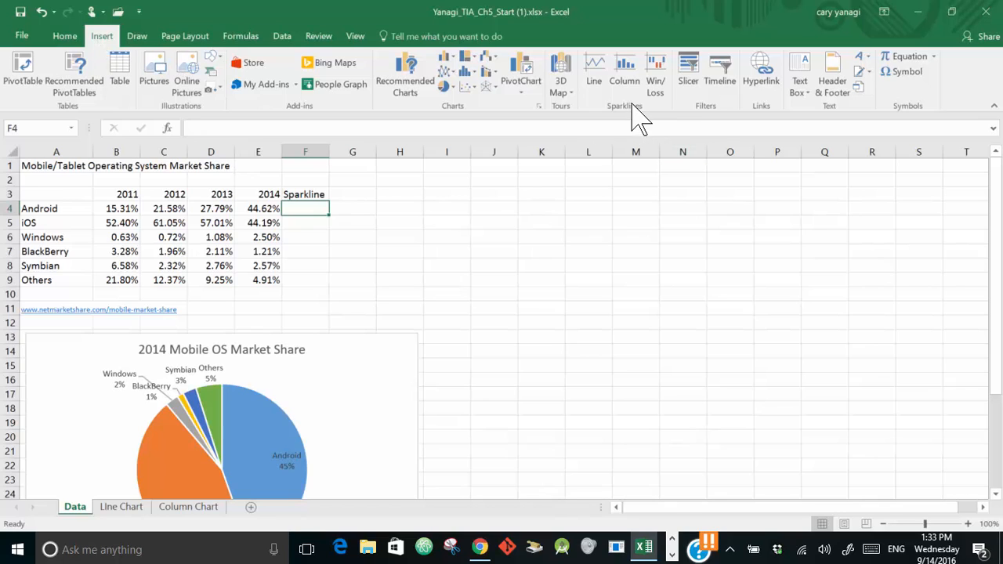
pyautogui.click(595, 75)
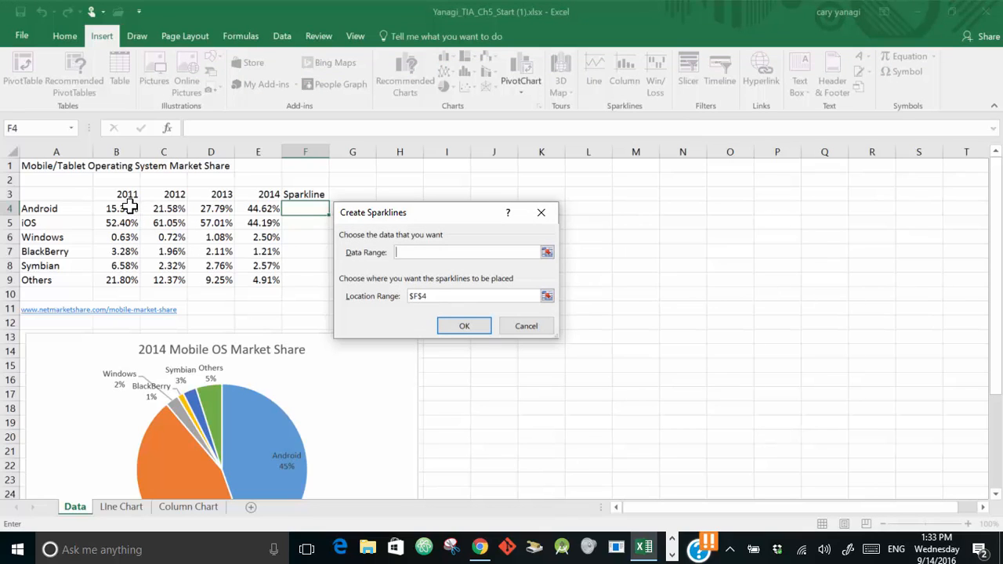
pyautogui.moveTo(127, 208); pyautogui.dragTo(247, 214)
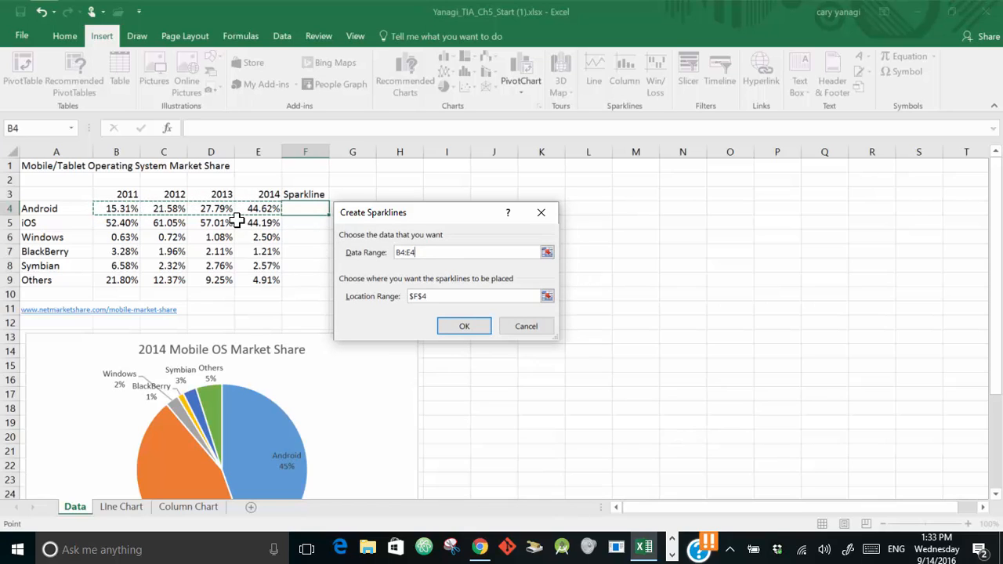
pyautogui.click(465, 325)
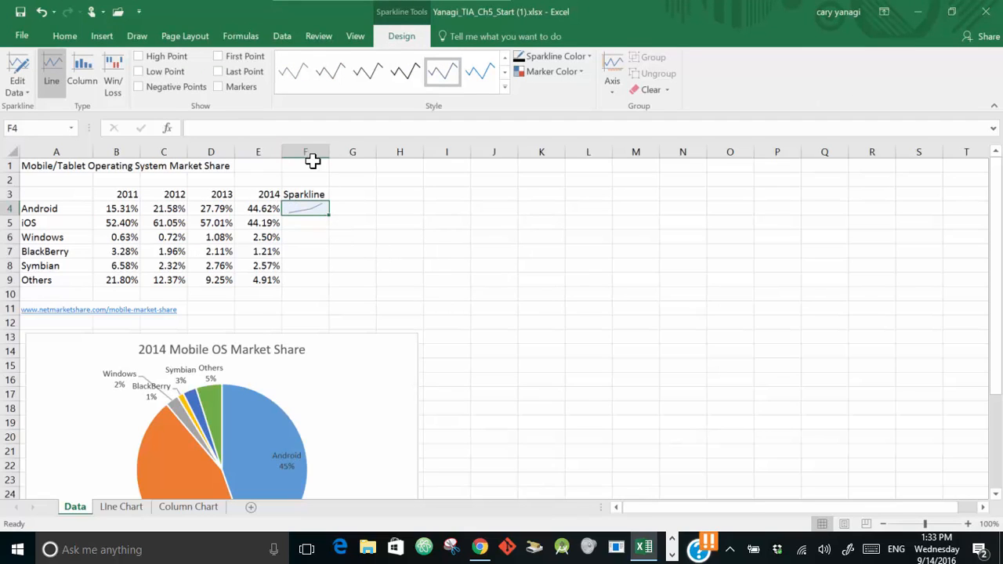
# - Fill the sparkline from F4 down through F9 and turn on the high point for the sparklines
pyautogui.click(217, 87)
pyautogui.click(220, 87)
pyautogui.moveTo(331, 220); pyautogui.dragTo(323, 288)
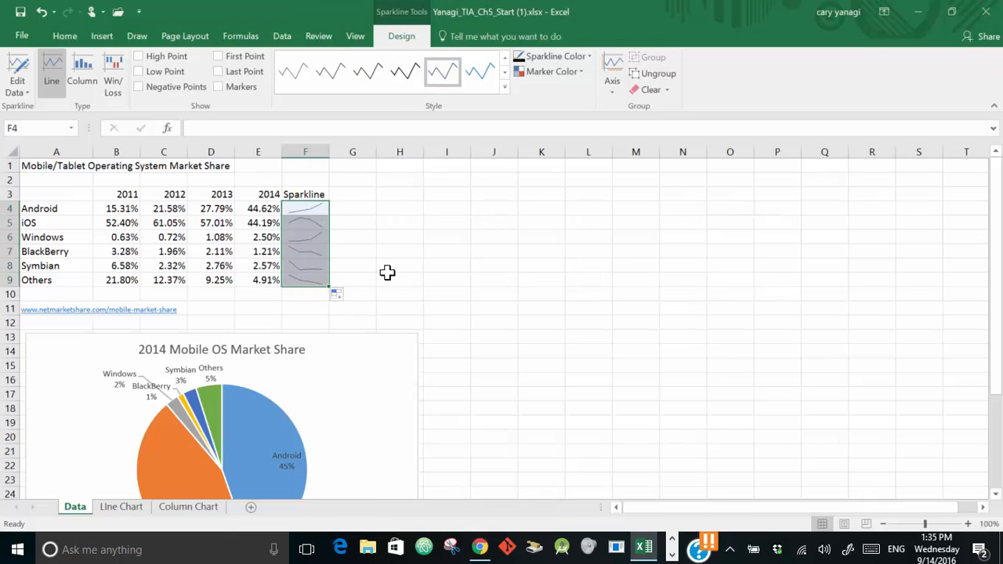
pyautogui.click(140, 56)
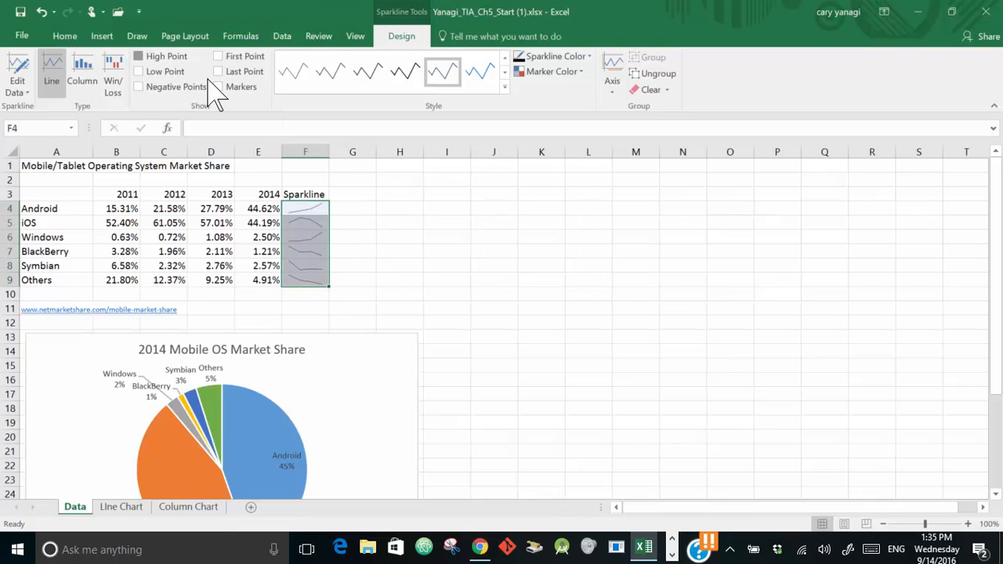